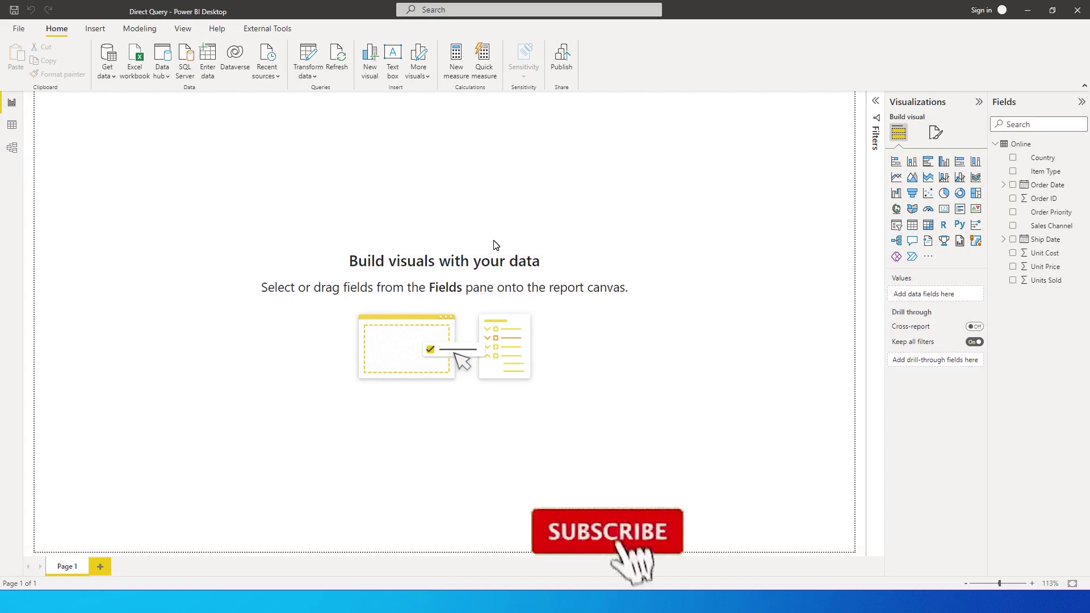
Show the Online table's 26,589 rows in the Data view.
click(12, 125)
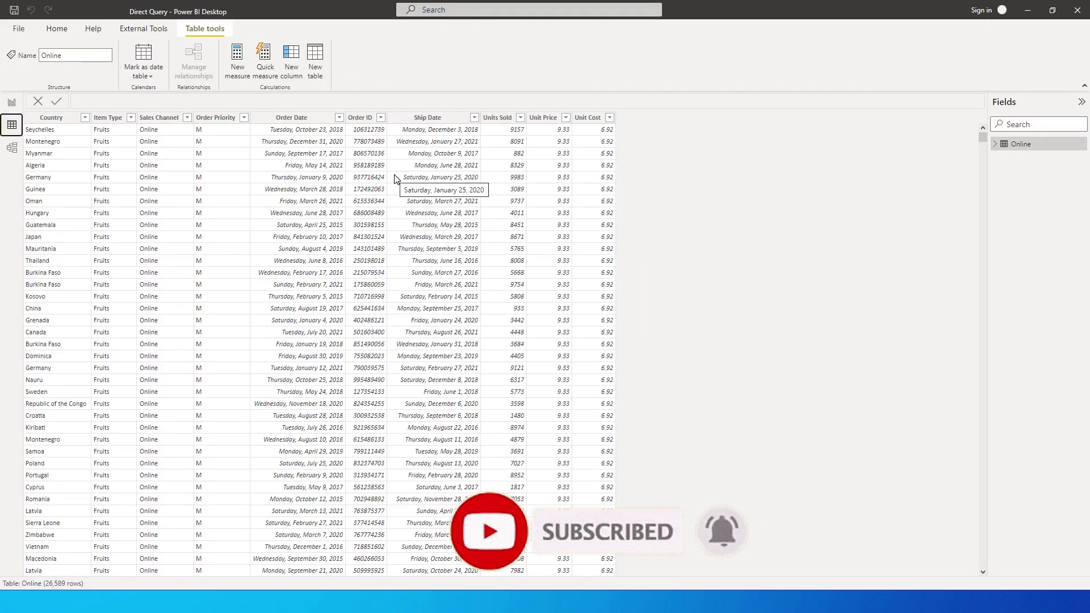
Open Data source settings and begin changing the 50000 Sales Records.xlsx source.
click(20, 28)
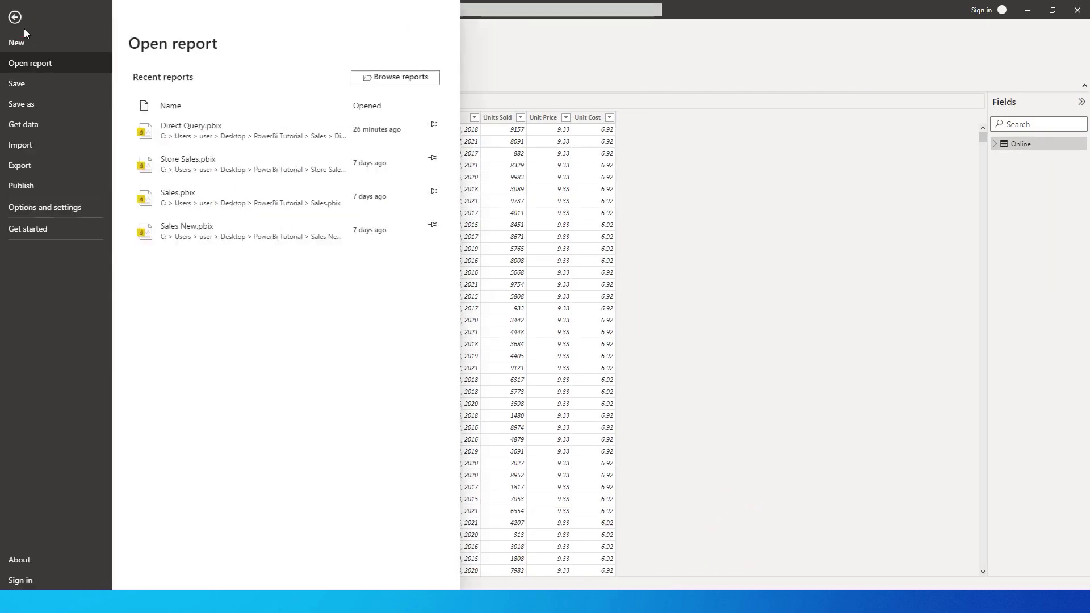
click(90, 214)
click(163, 109)
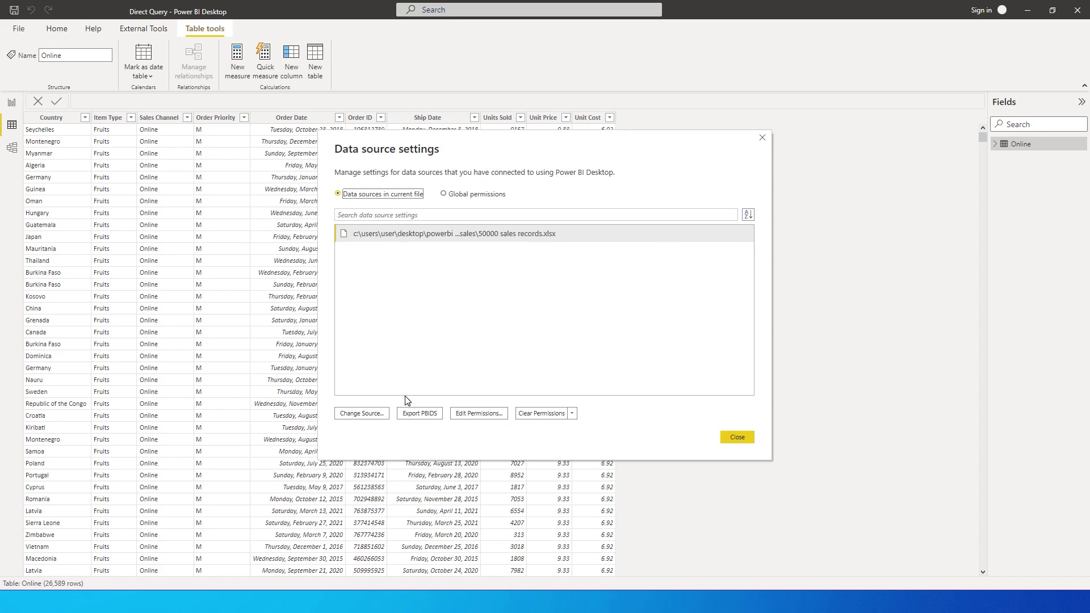
click(370, 420)
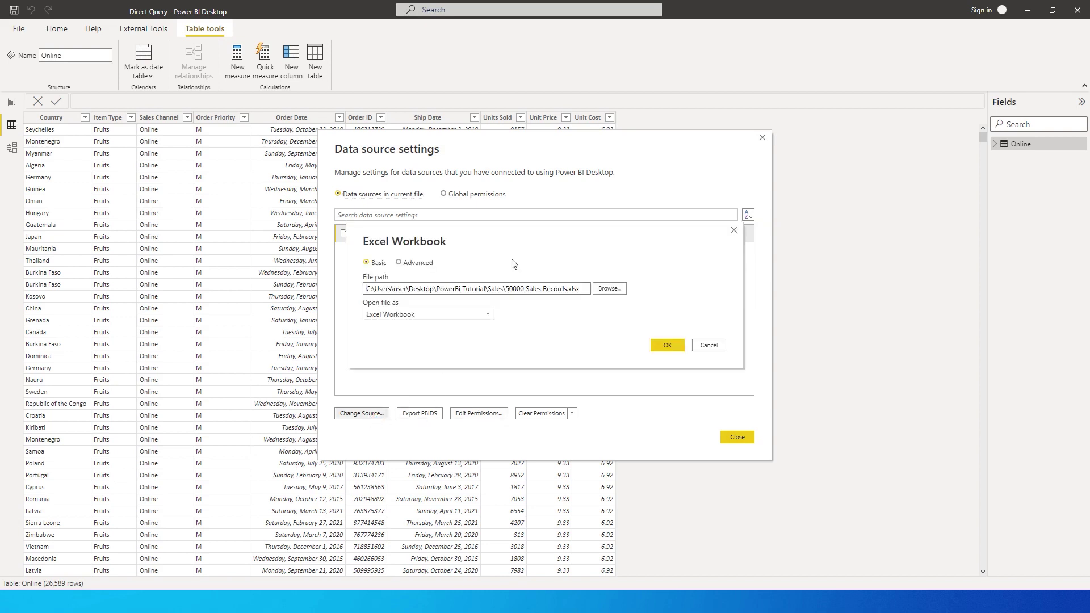
Check the Open file as options, then cancel and close the source settings unchanged.
click(491, 316)
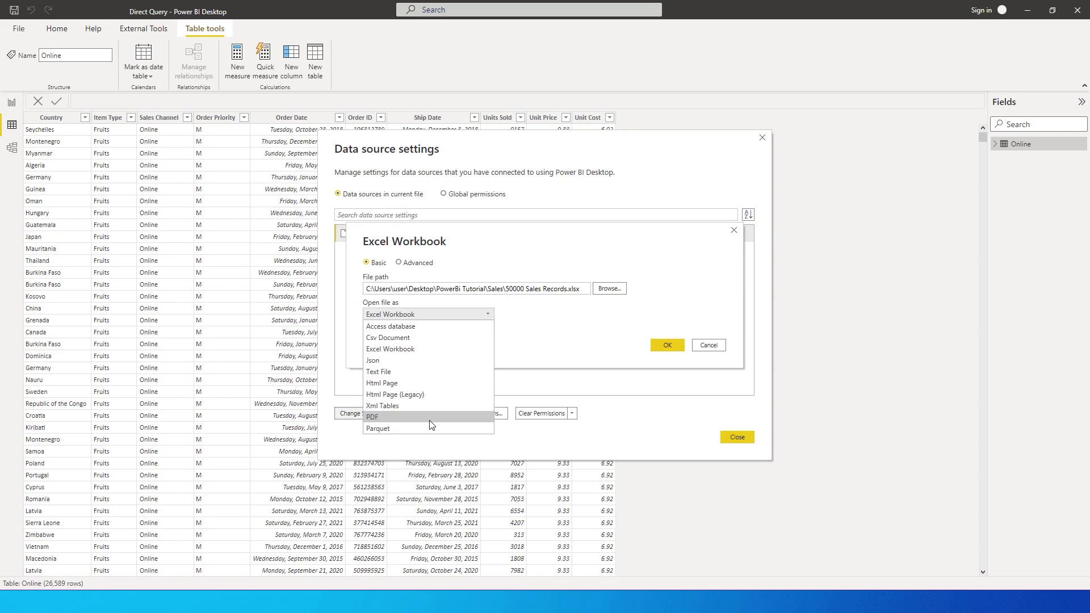
click(537, 327)
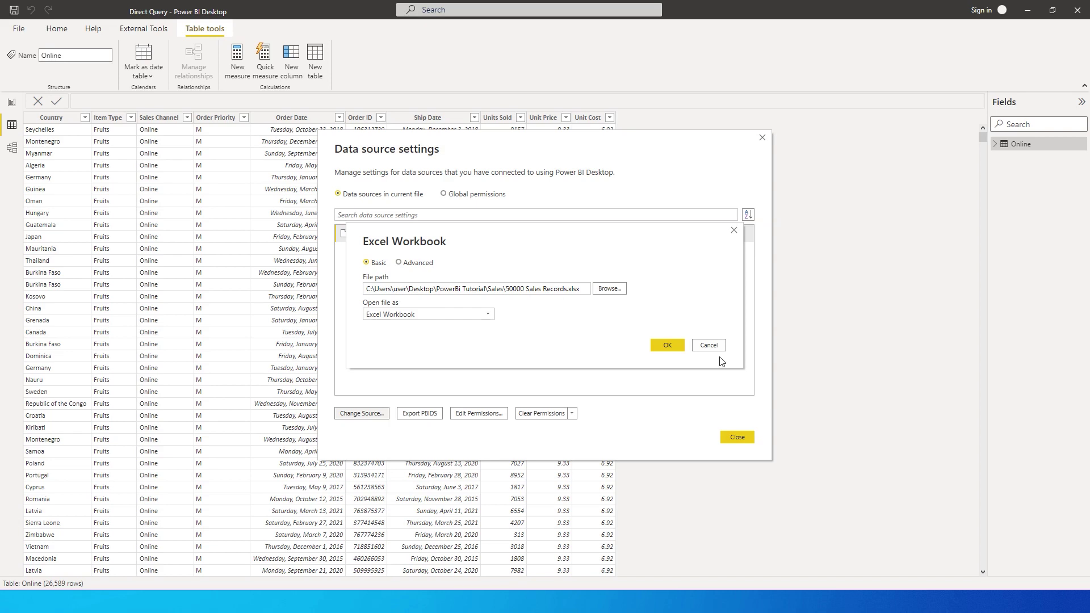
click(709, 346)
click(725, 435)
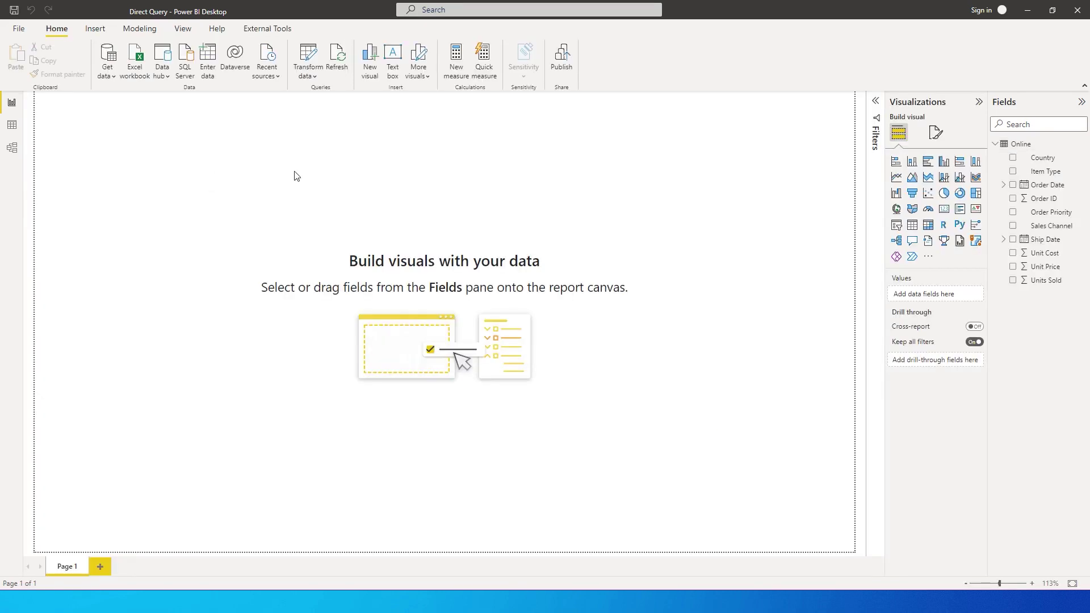
Open the Online query in Power Query Editor from the Fields pane.
click(1082, 145)
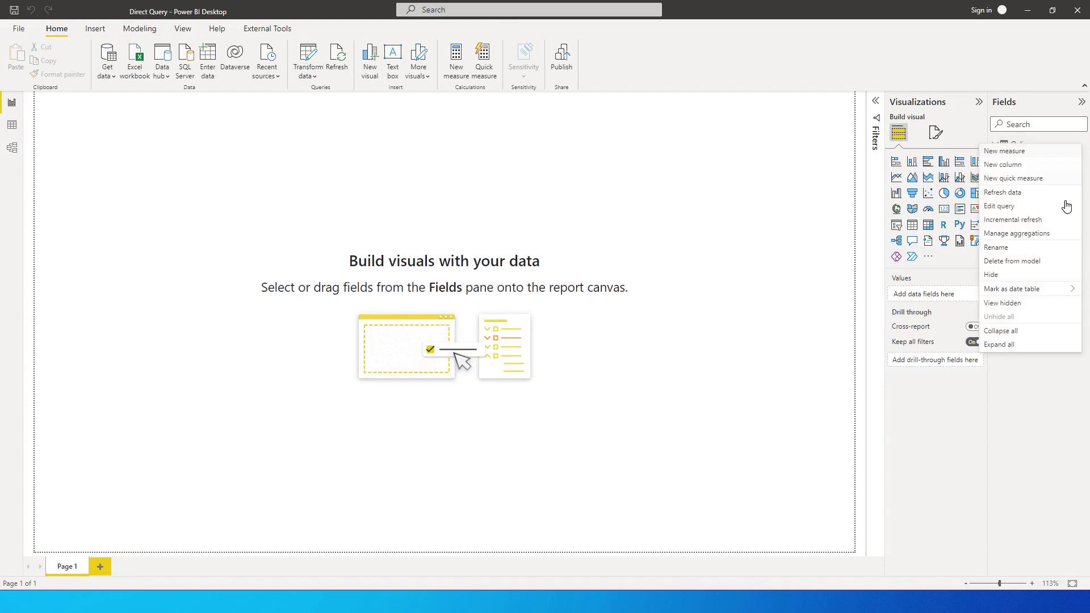
click(1009, 207)
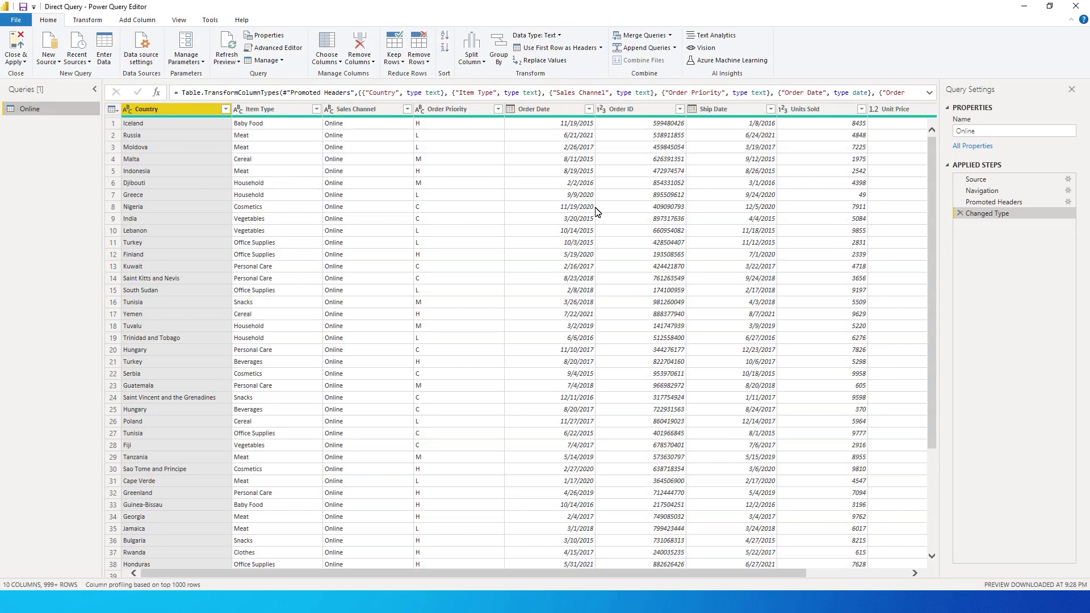
Replace H with High in the Order Priority column.
click(437, 110)
right_click(455, 113)
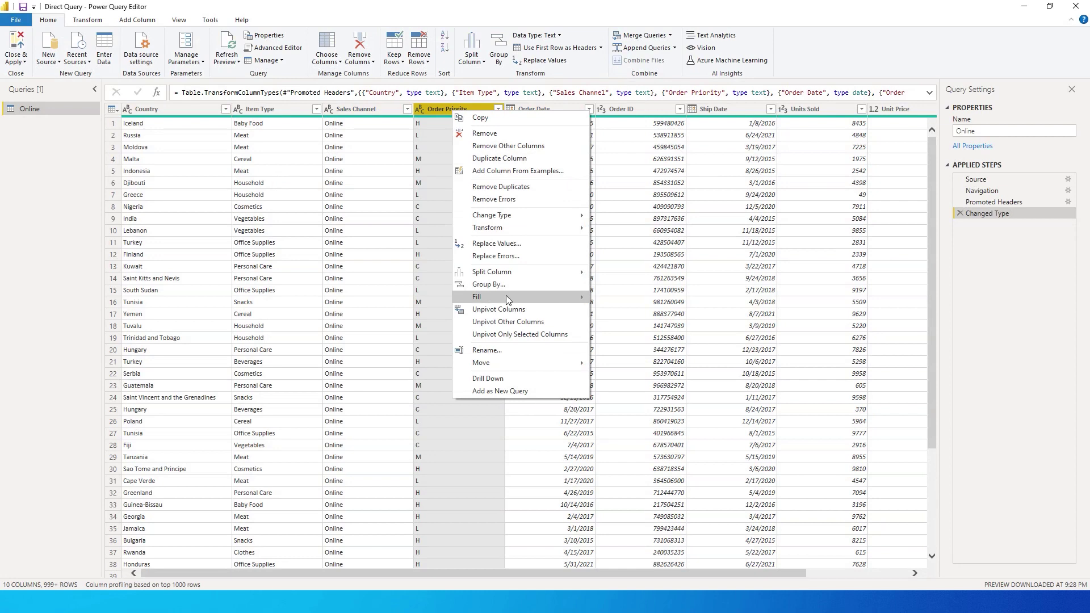
mouse_move(507, 227)
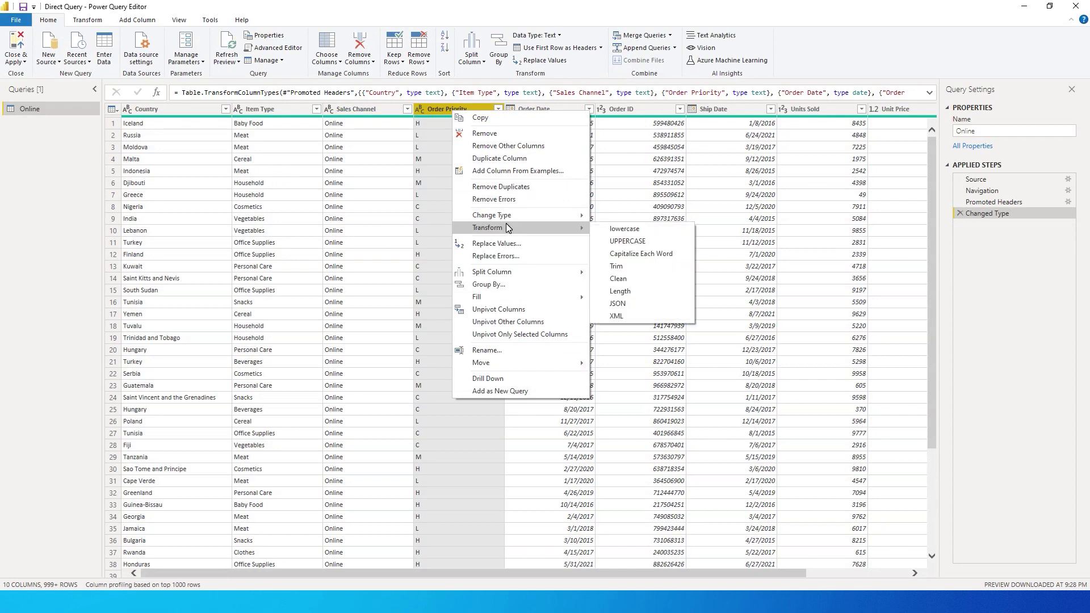
click(999, 314)
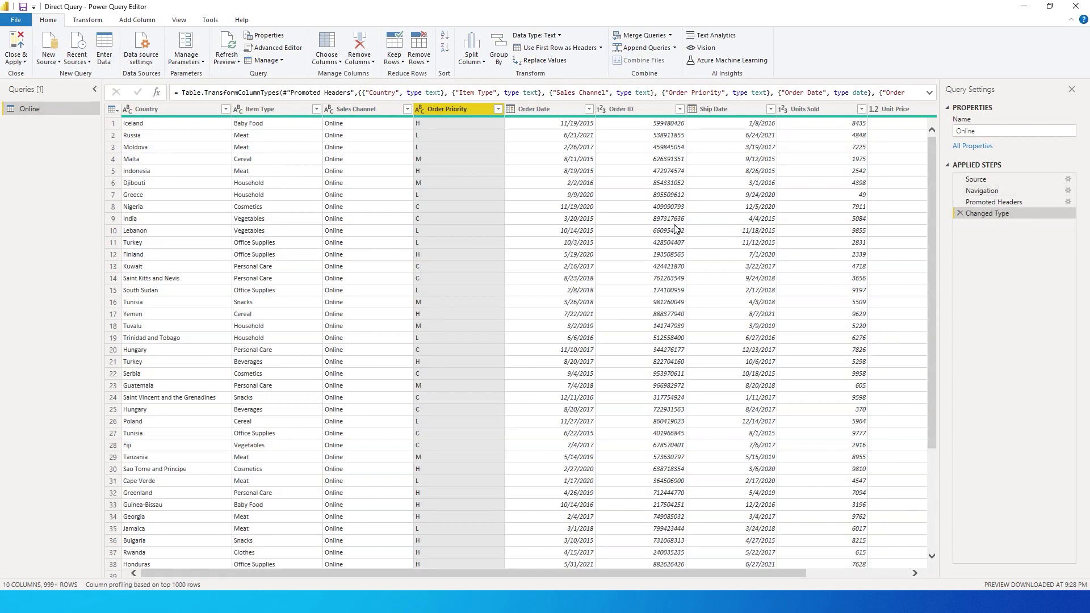
right_click(450, 109)
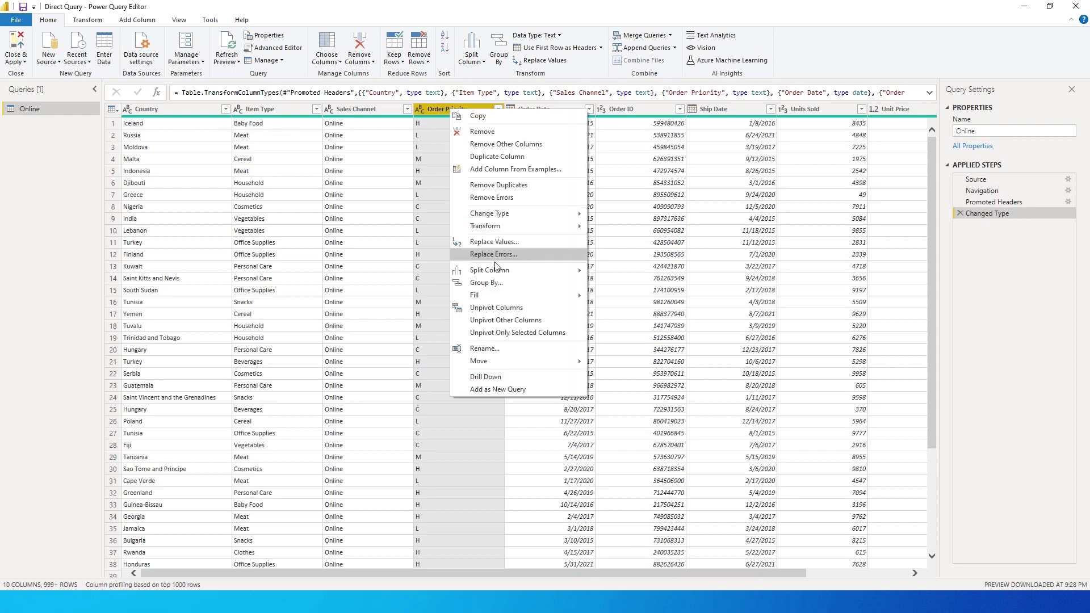
click(491, 244)
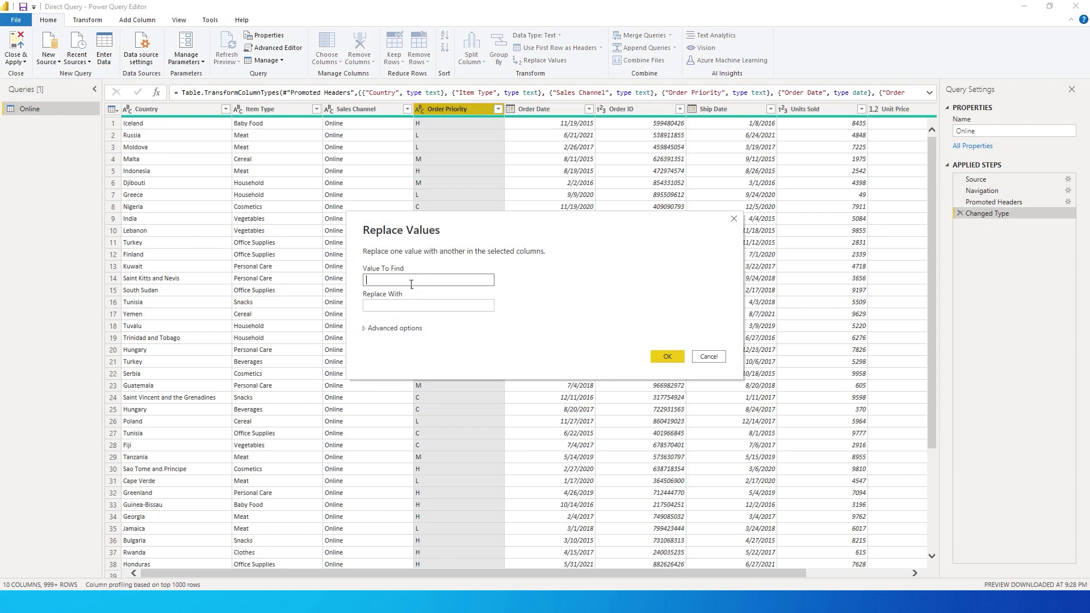
click(411, 284)
text(H)
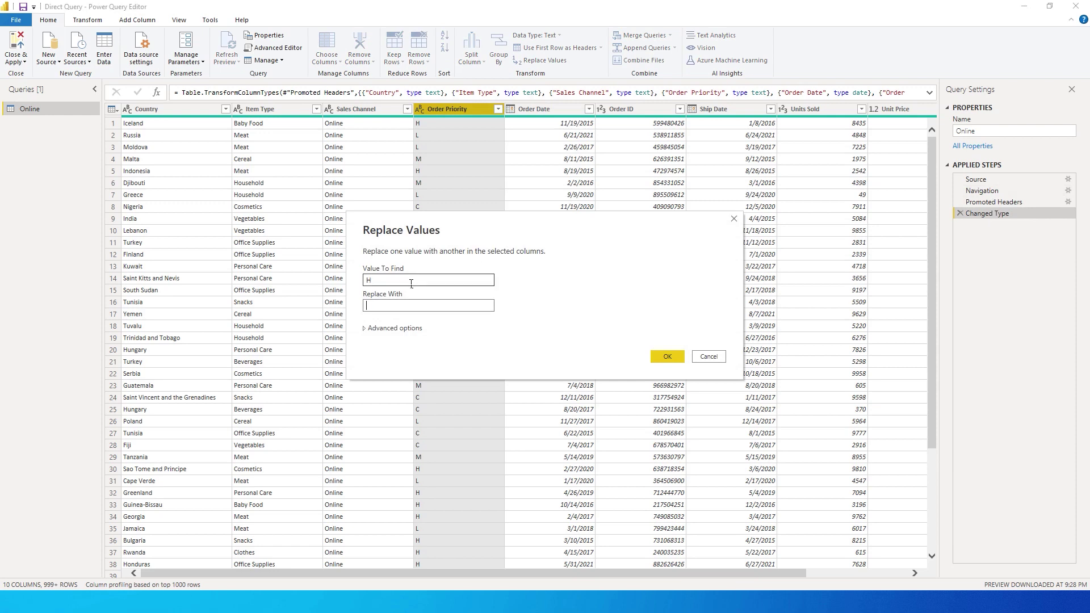
click(668, 356)
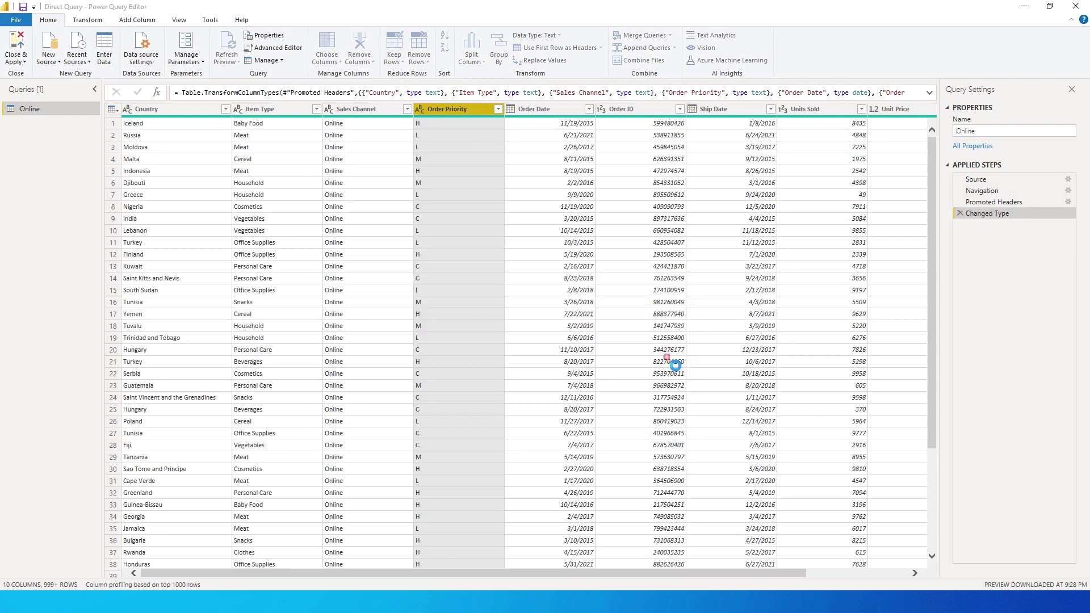
Replace L with Low in the Order Priority column.
right_click(459, 111)
click(503, 244)
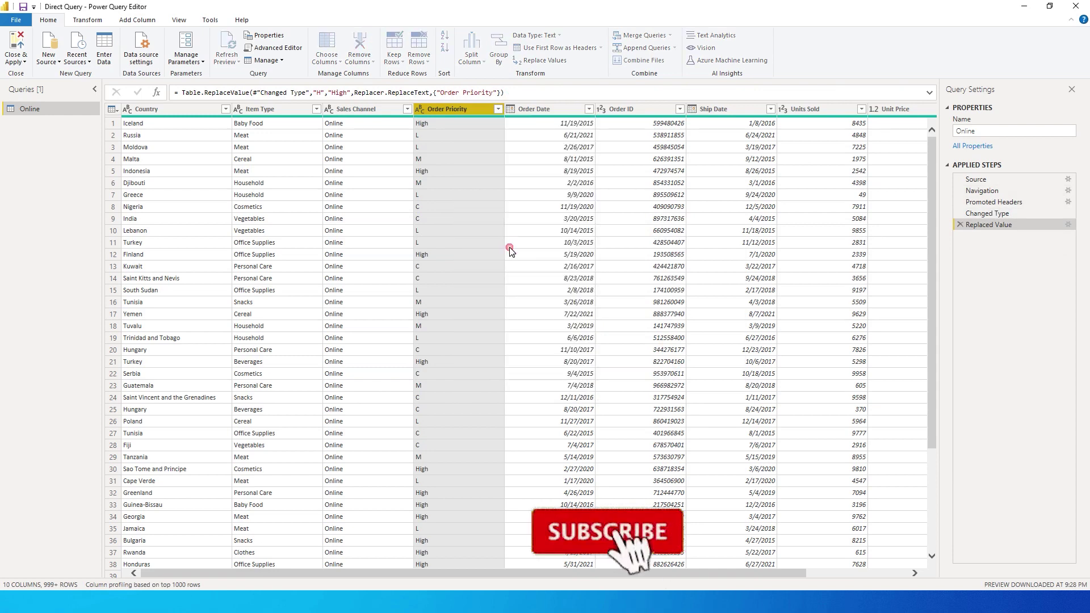
text(L)
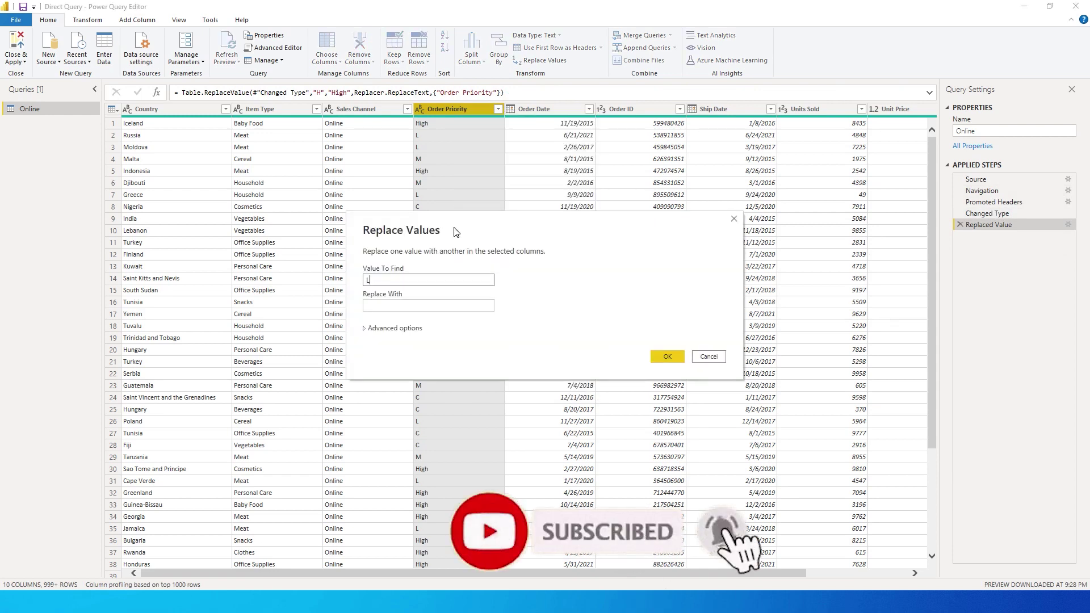
key(Tab)
text(Low)
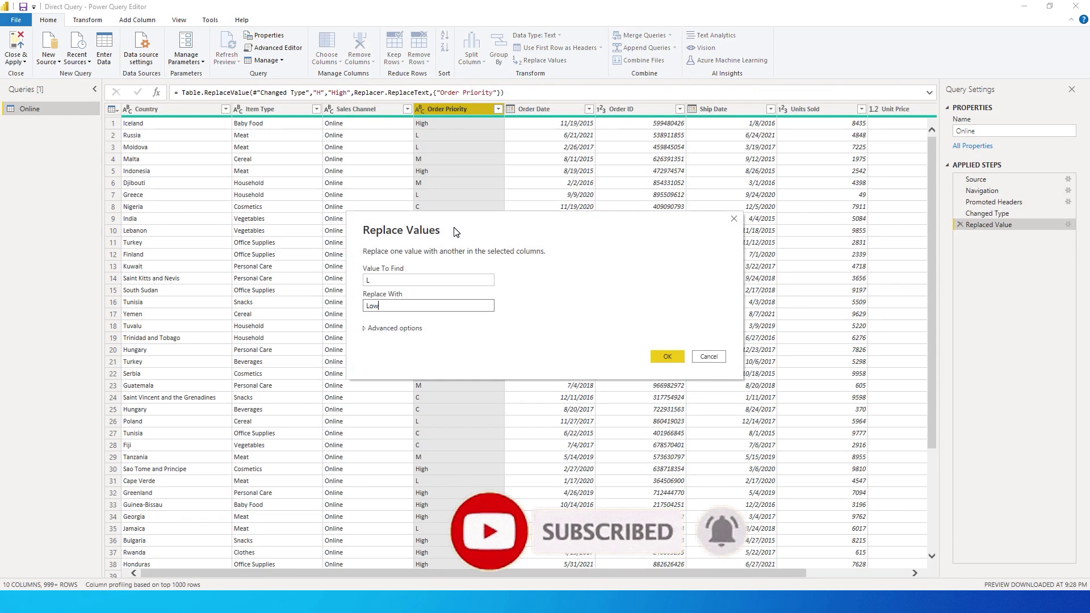
click(659, 356)
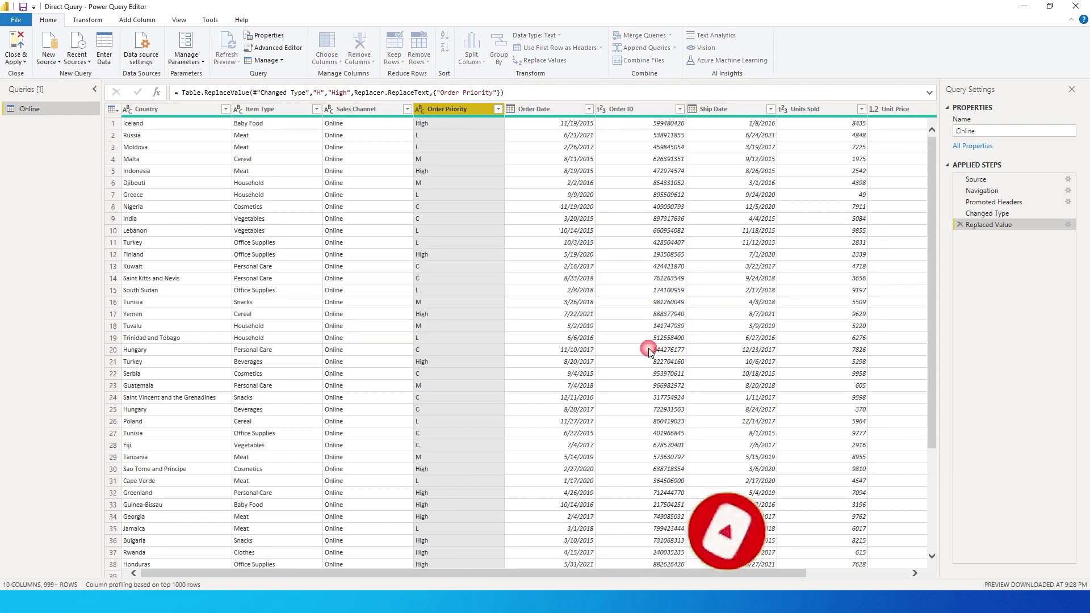
Replace Online with Offline in the Sales Channel column.
right_click(357, 108)
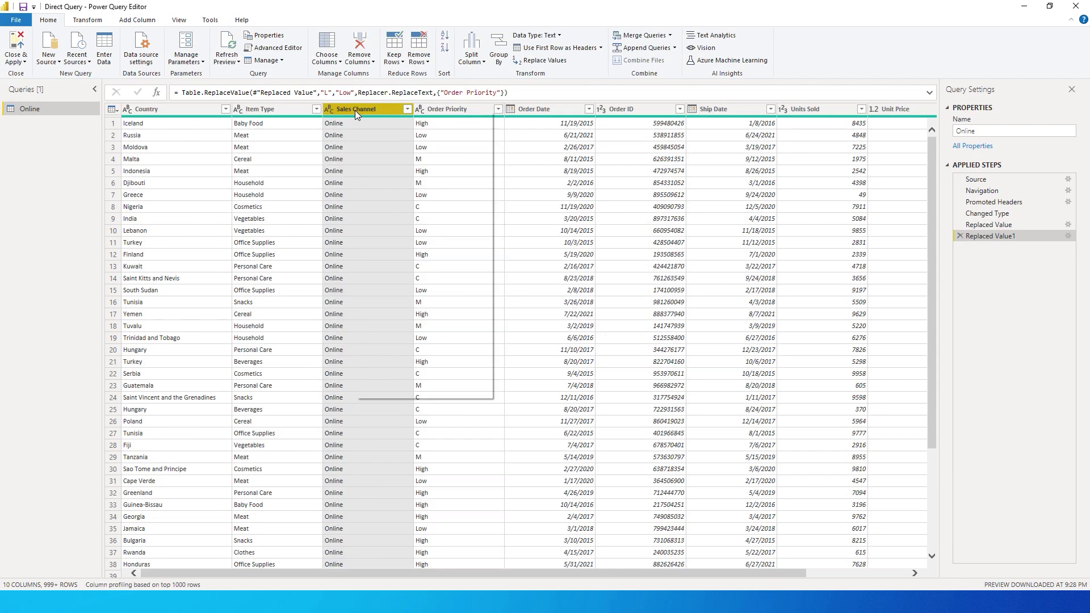
click(400, 243)
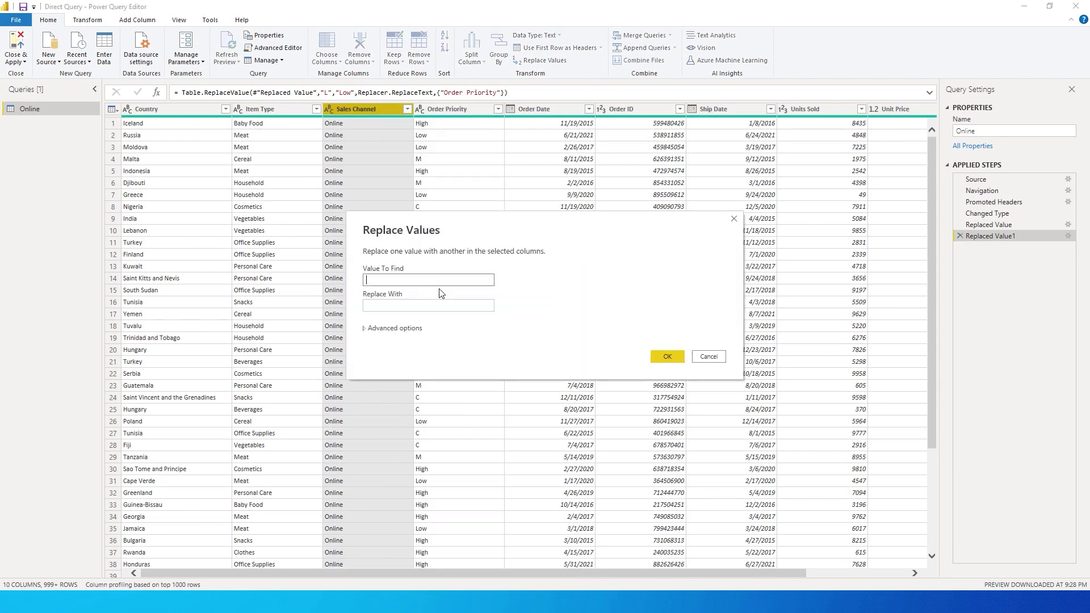
text(Online)
text(Off)
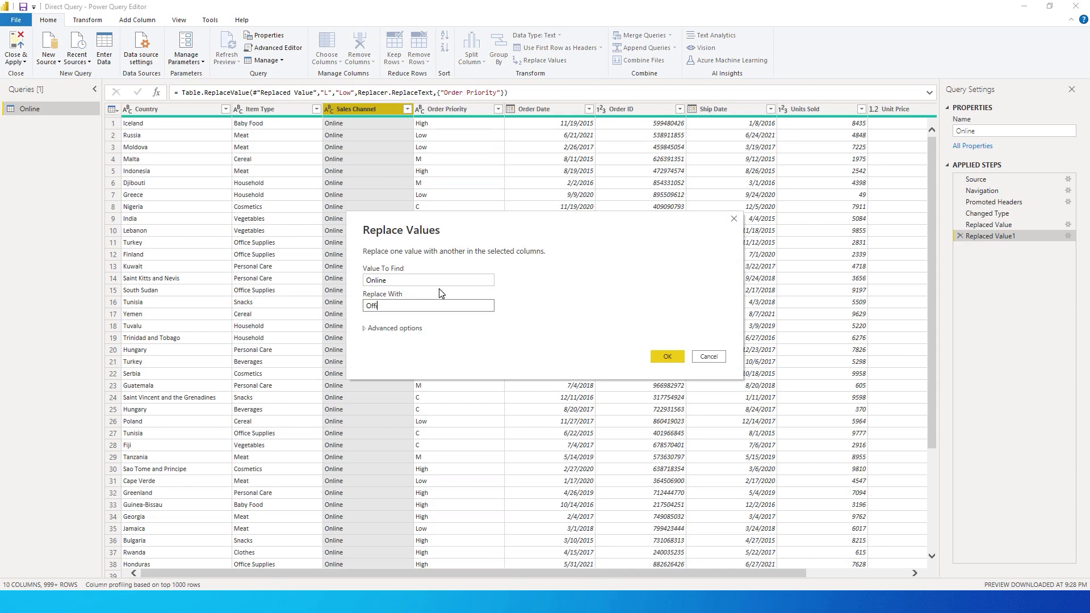
text(line)
click(667, 357)
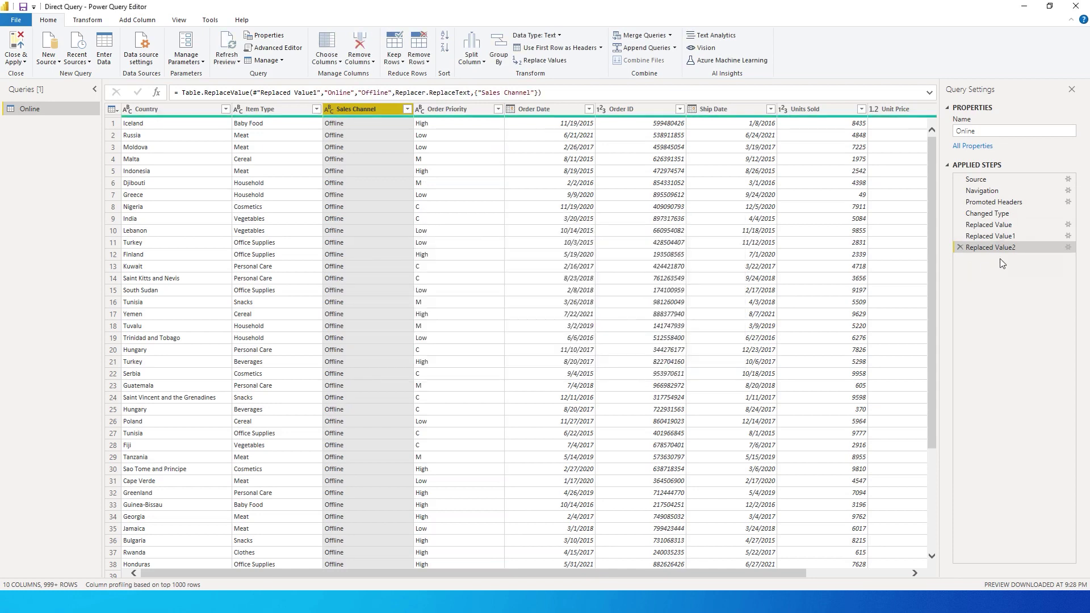
click(278, 49)
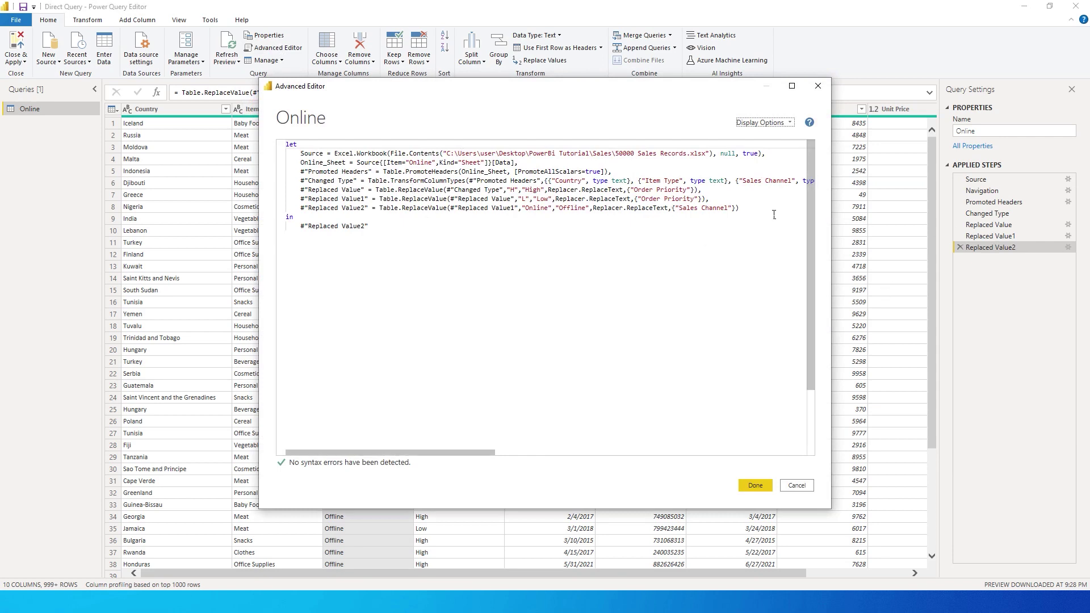
Trial-delete the three Replaced Value code lines, undo it, and discard the Advanced Editor edits.
drag(758, 219, 260, 193)
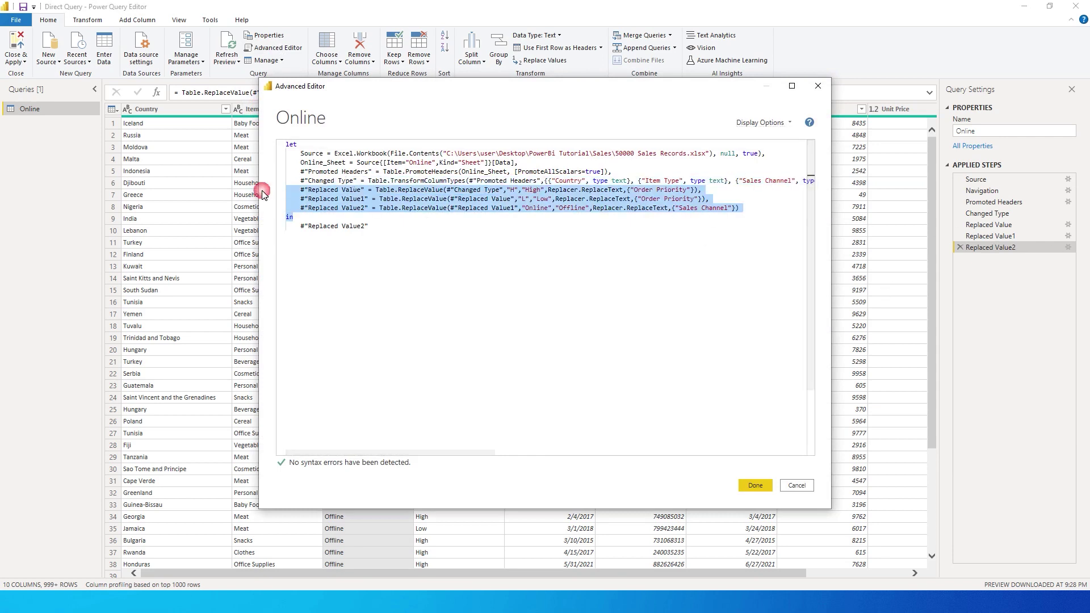
key(Delete)
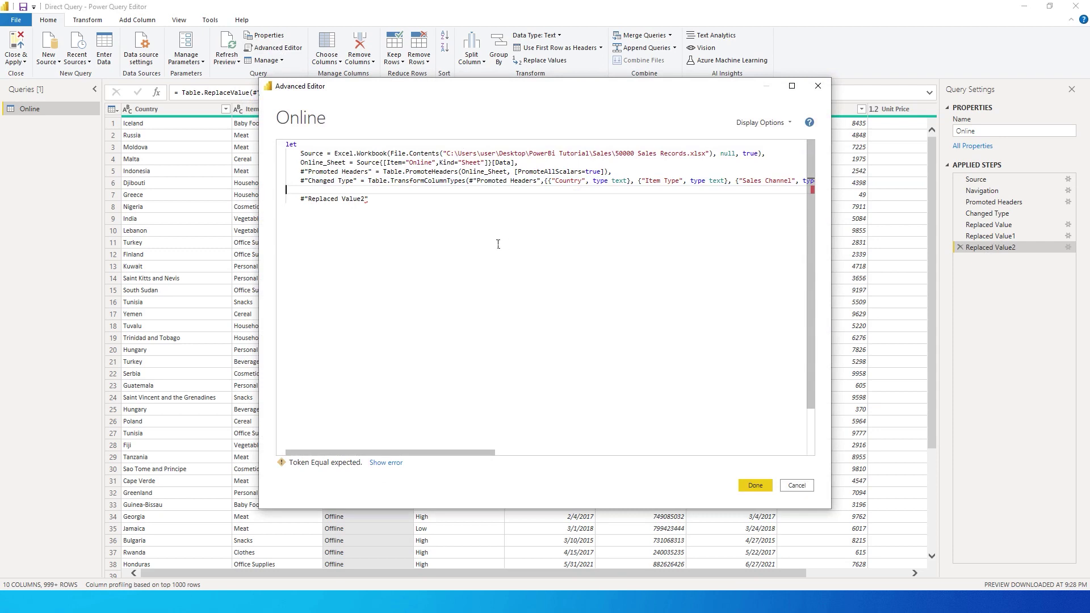
key(ctrl+z)
click(410, 235)
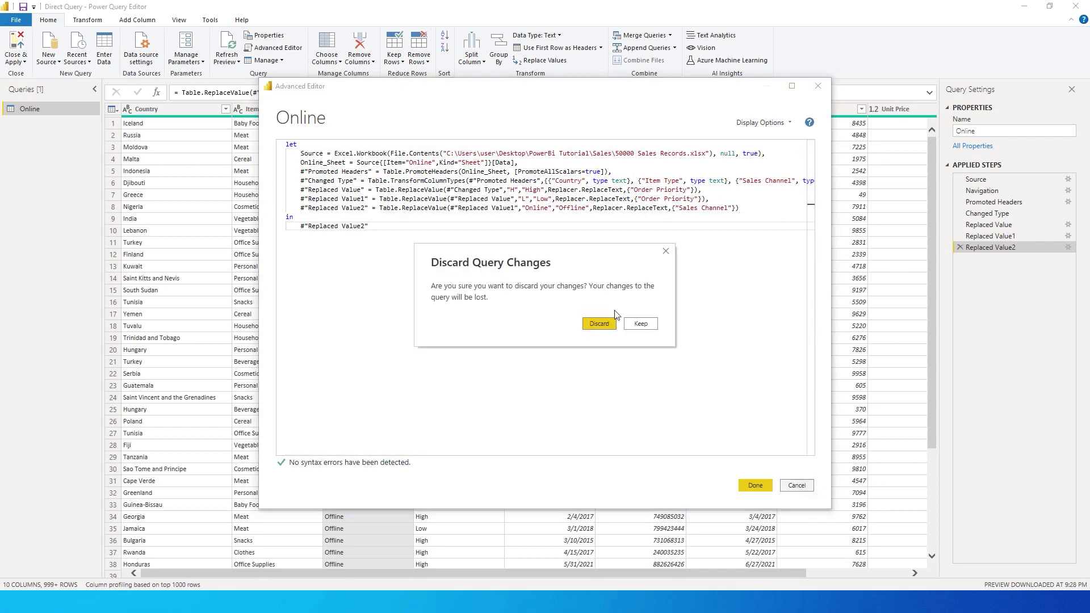
click(602, 325)
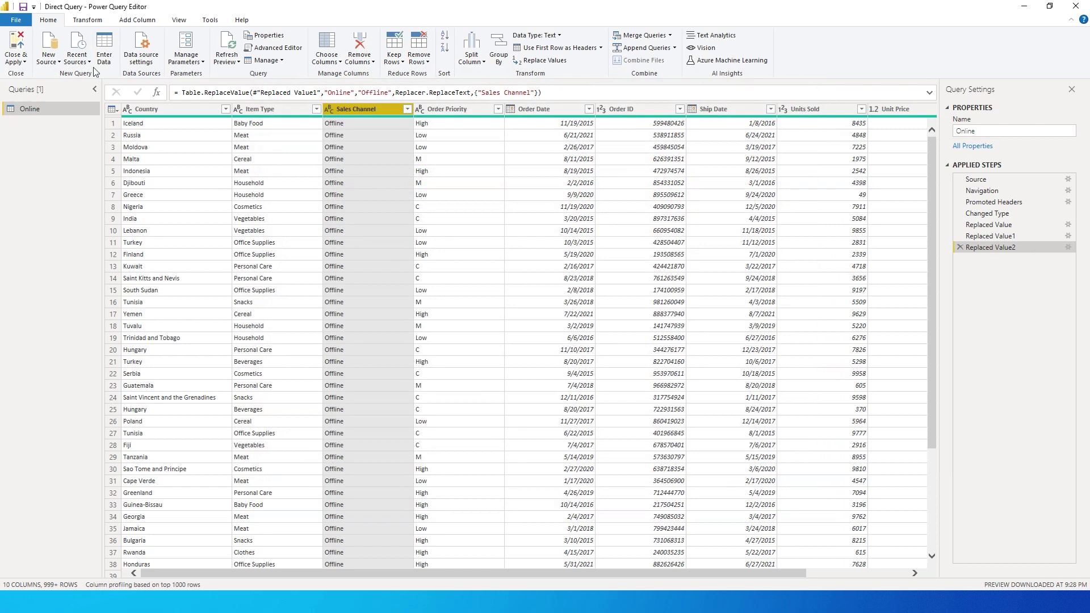
click(48, 58)
Connect to the pasted SQL Server and load the PowerBI_Tutorials Sales table as a query.
click(82, 115)
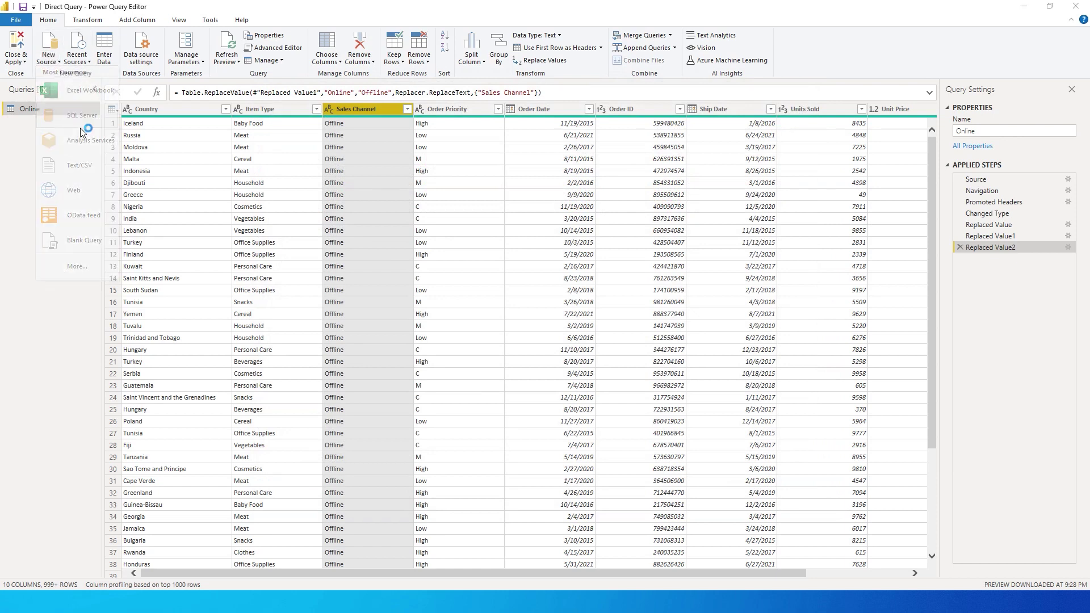
text(ISMAILPC\SQLEXPRESS)
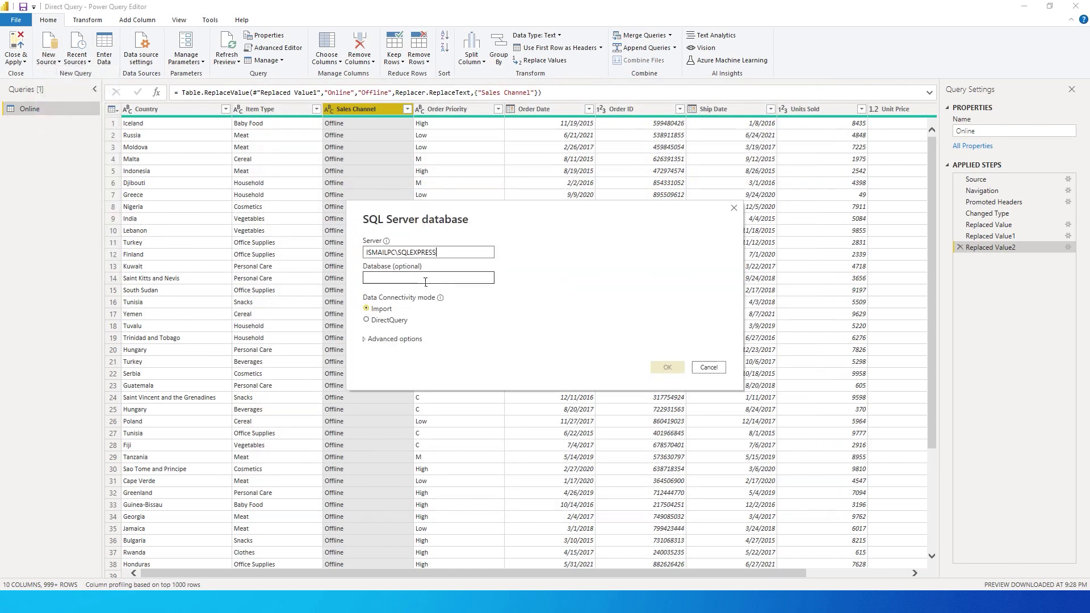
click(425, 280)
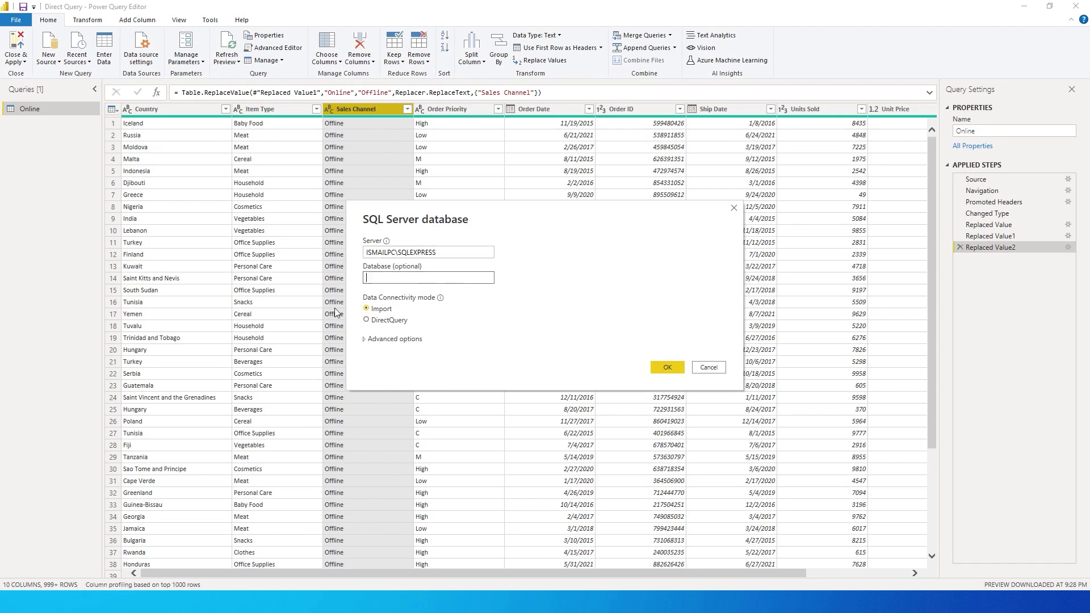
click(668, 368)
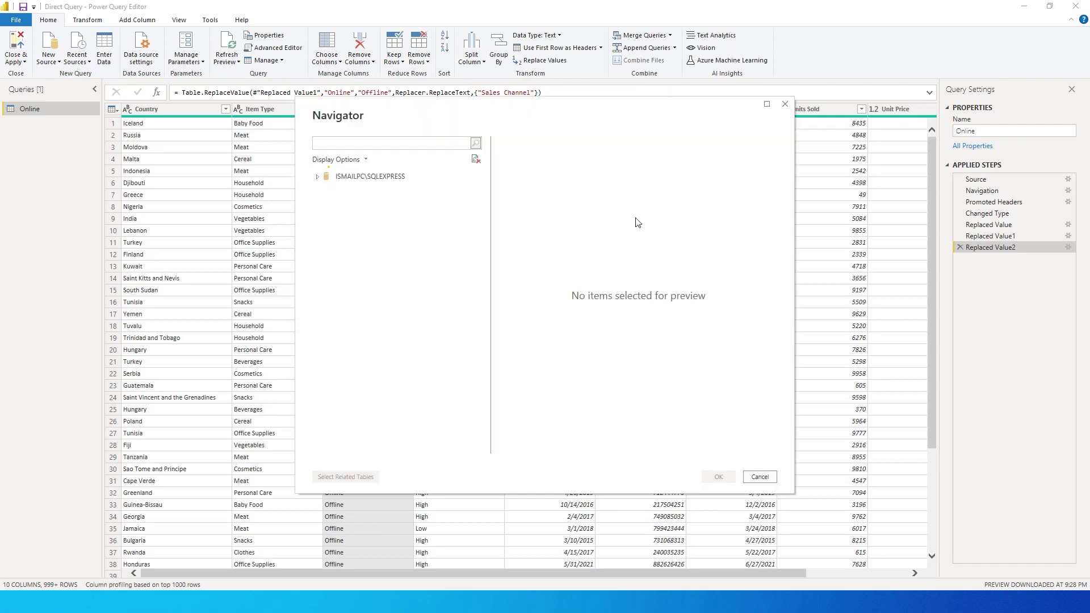
click(321, 193)
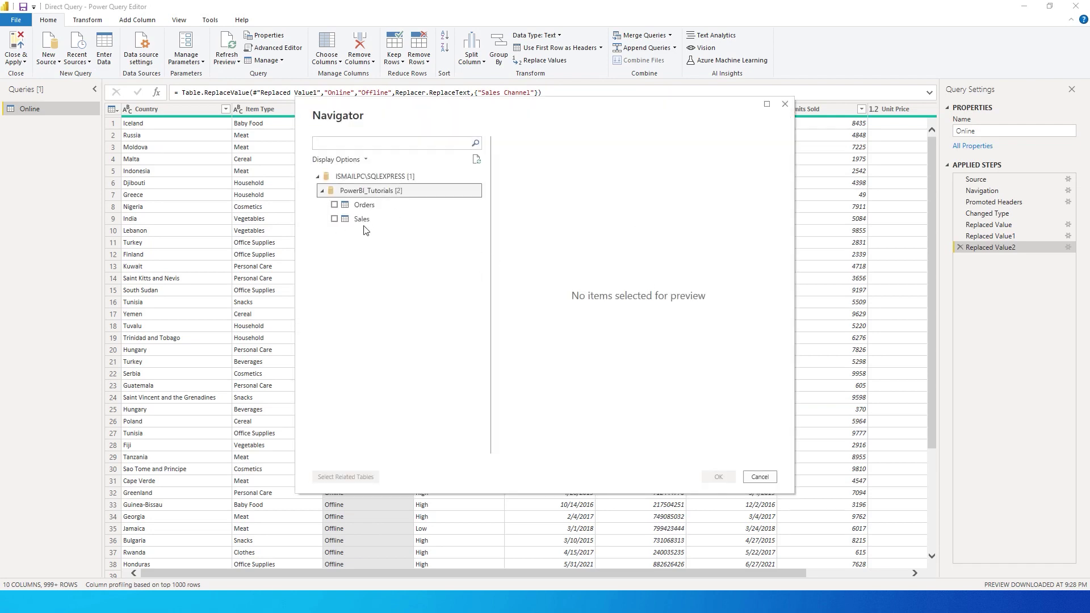
click(334, 220)
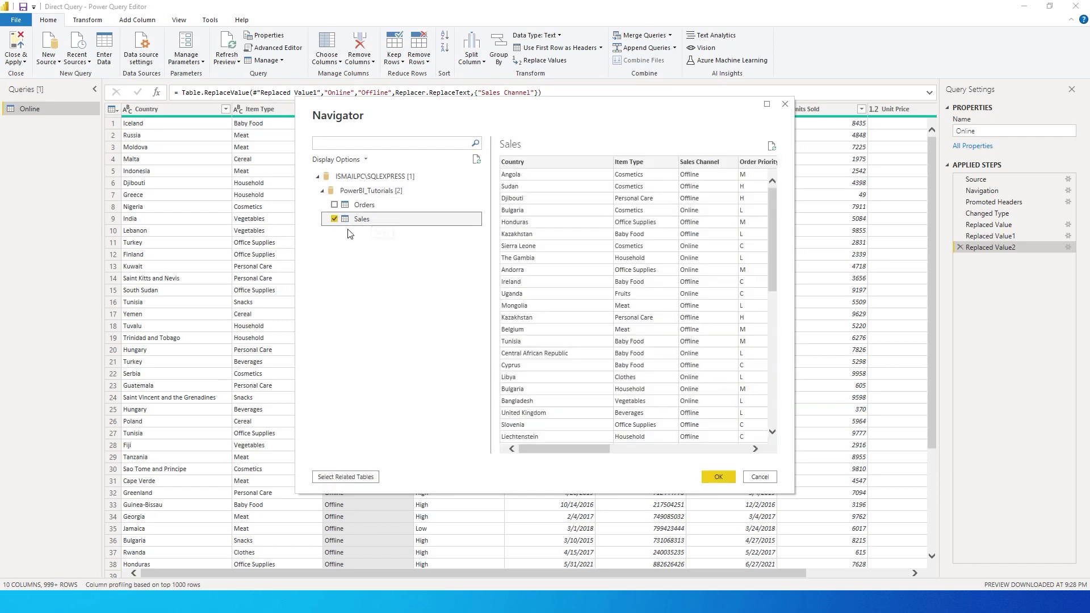
click(717, 478)
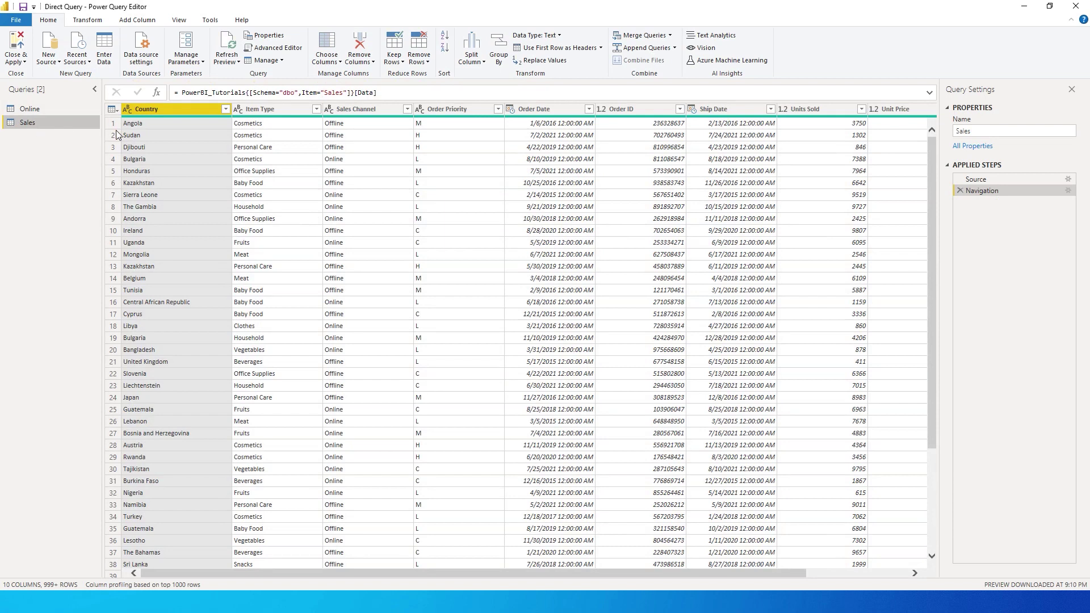
Rename the Sales query to Sales_SQL.
right_click(33, 126)
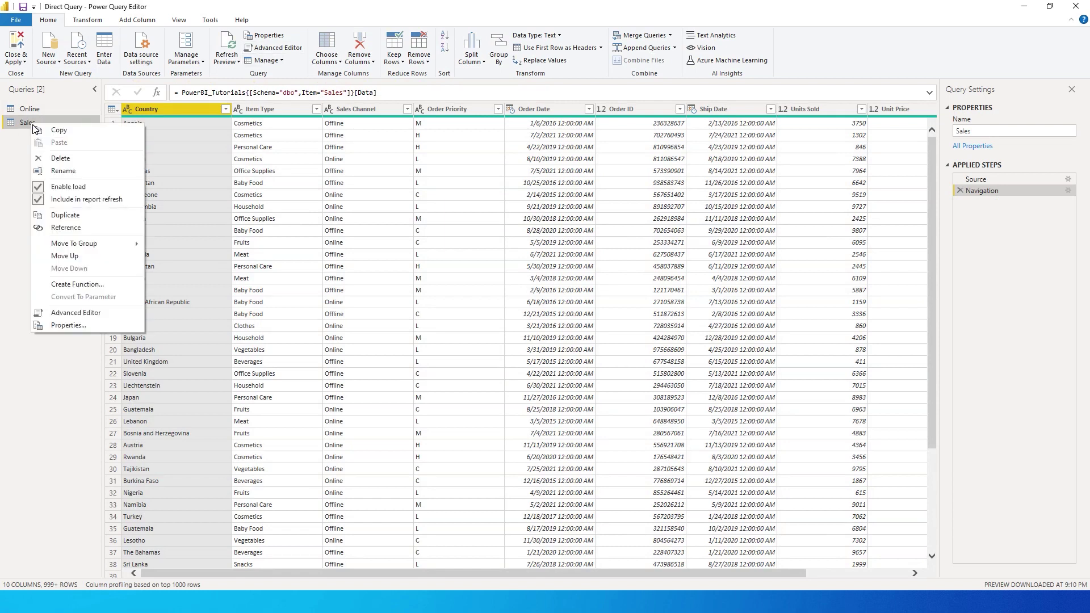
click(76, 172)
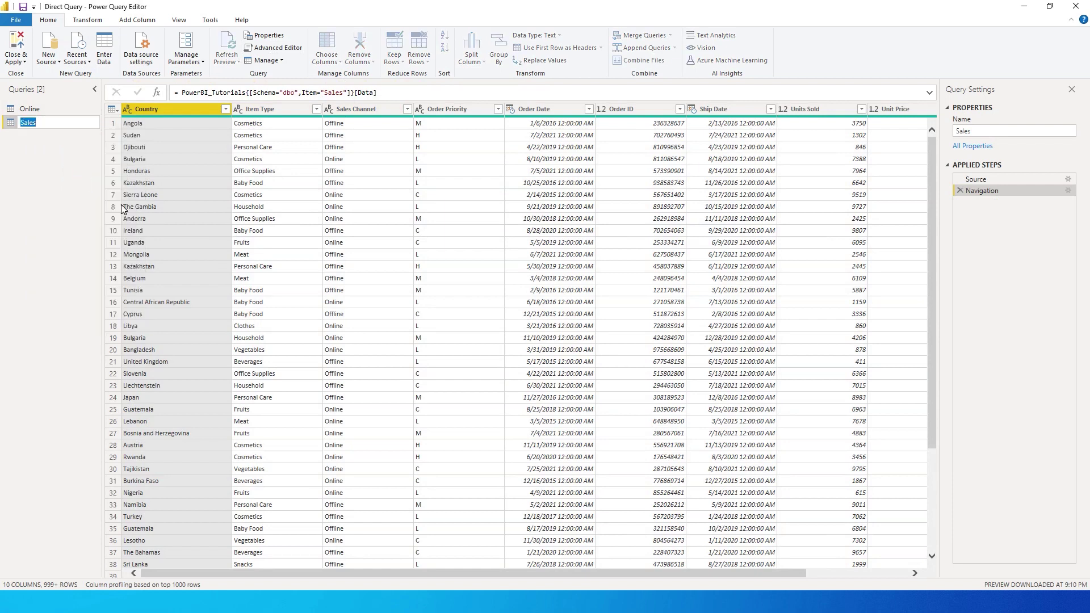
text(Sales_SQL)
key(Return)
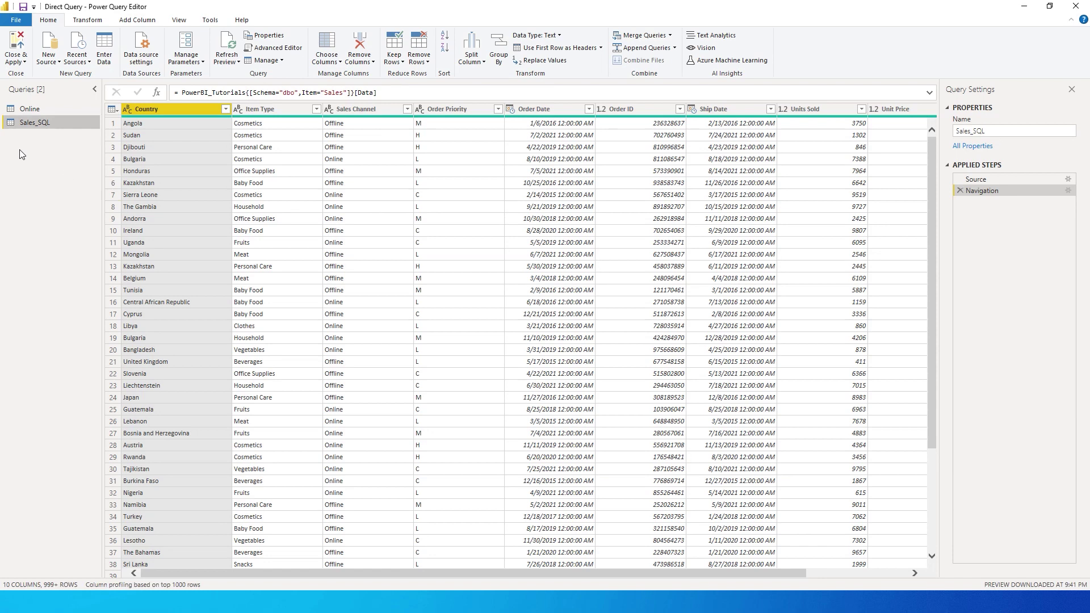
Rename the Online query to Sales_Excel, then select Sales_SQL.
right_click(39, 110)
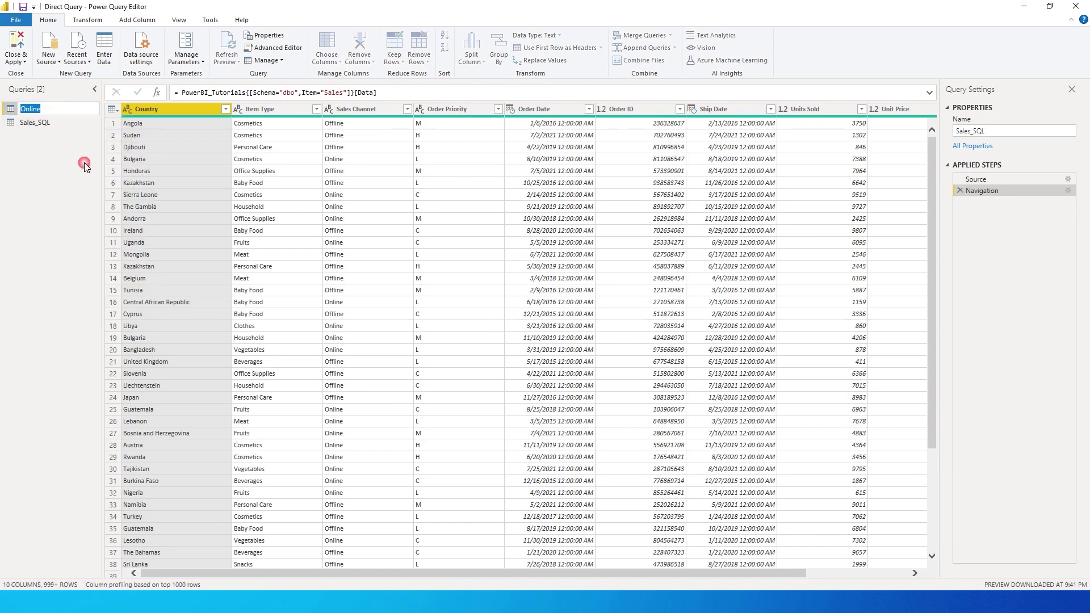
text(Sales)
text(_Esc)
key(BackSpace)
key(BackSpace)
key(BackSpace)
key(Return)
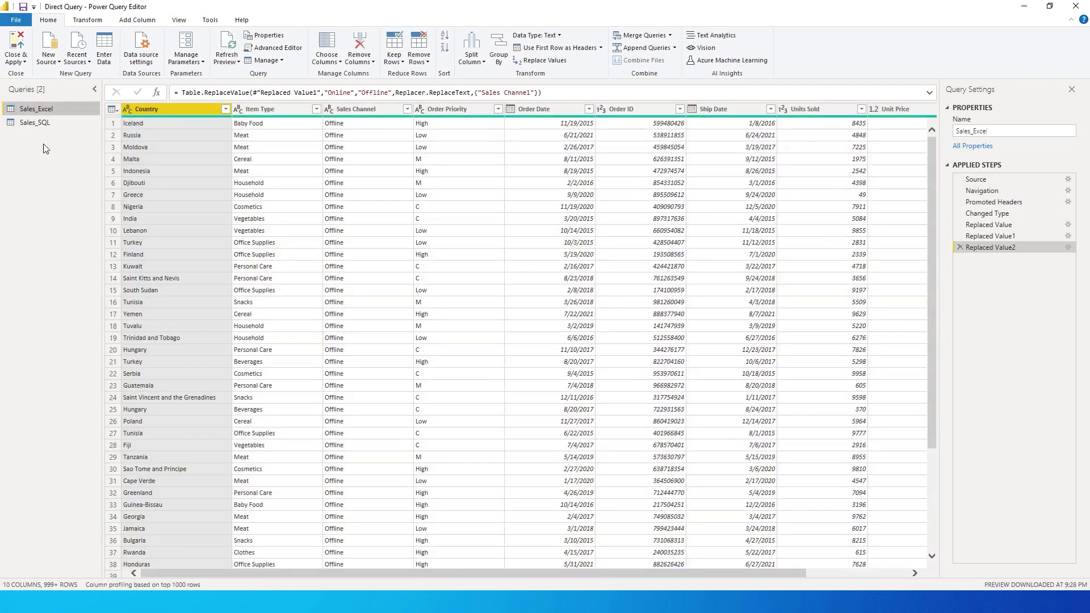
click(47, 124)
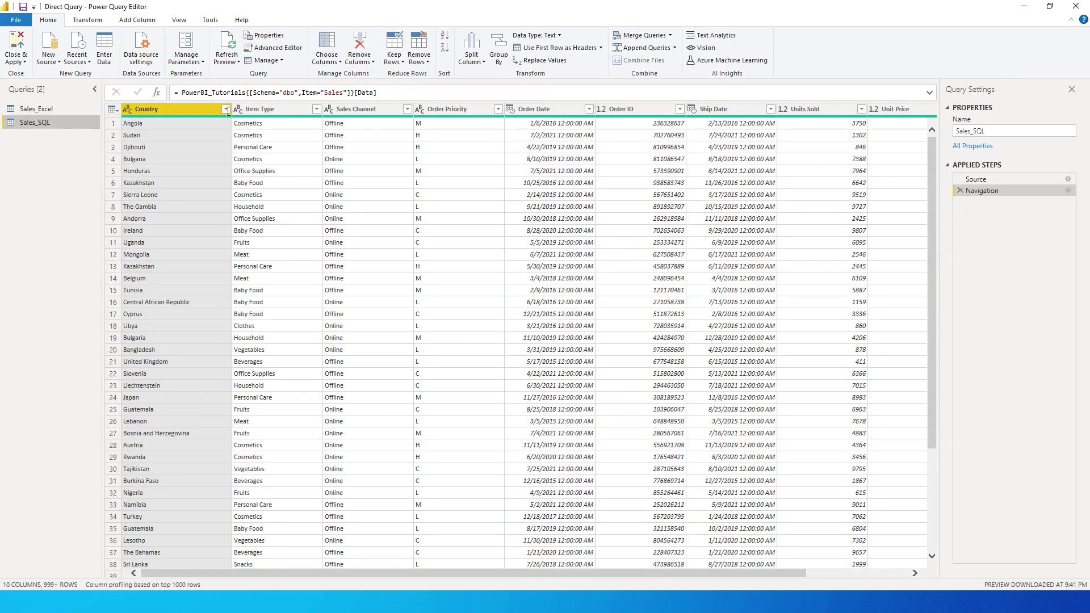
click(280, 50)
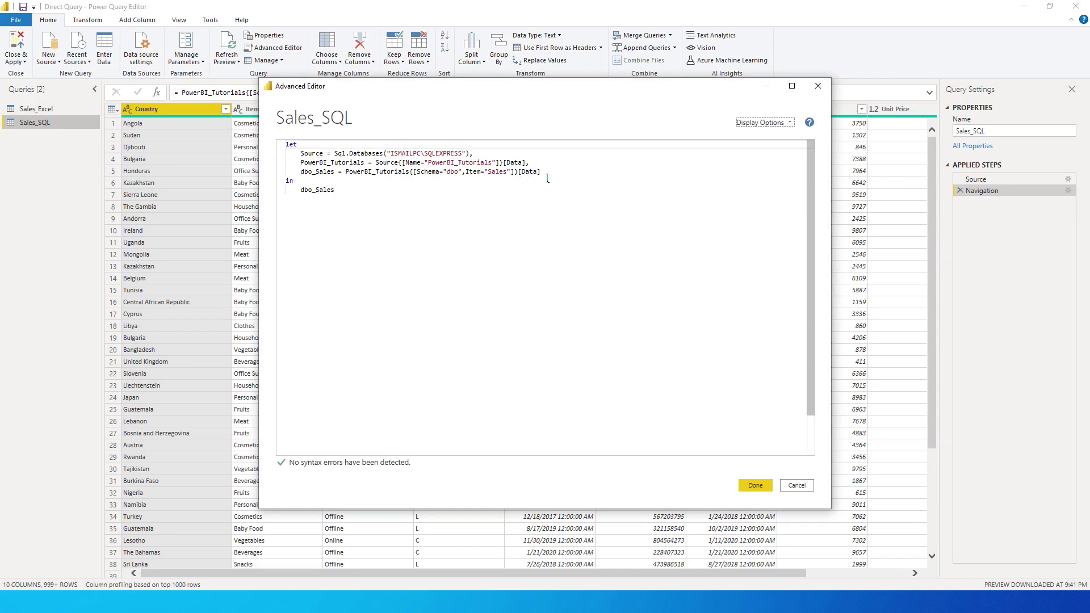
drag(548, 179, 287, 153)
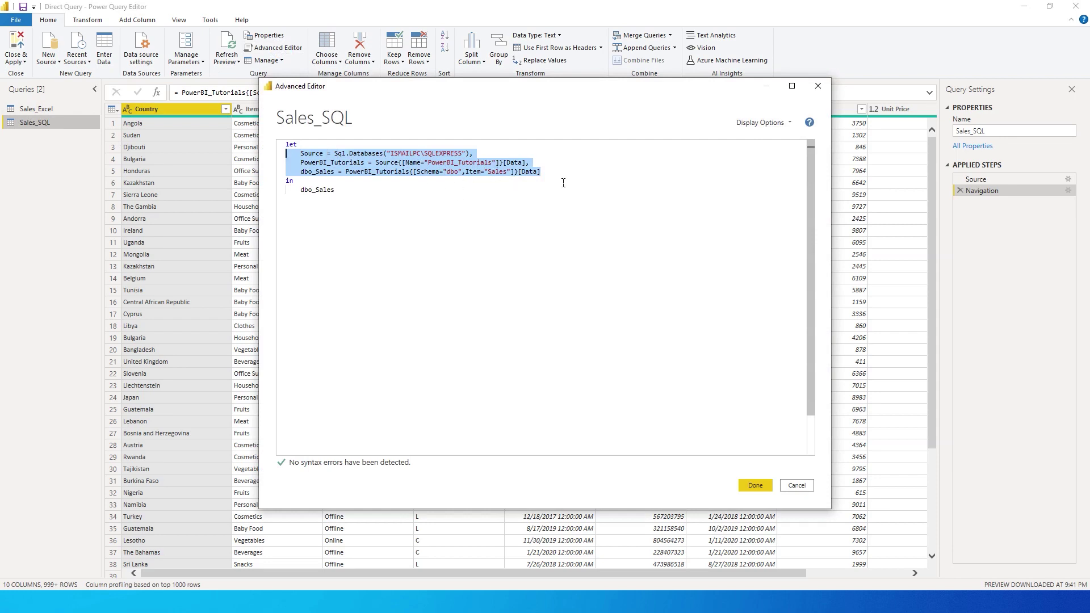
drag(543, 172, 276, 156)
key(ctrl+c)
click(645, 438)
click(797, 486)
In Sales_Excel's M code, delete the Source through Changed Type lines.
click(34, 108)
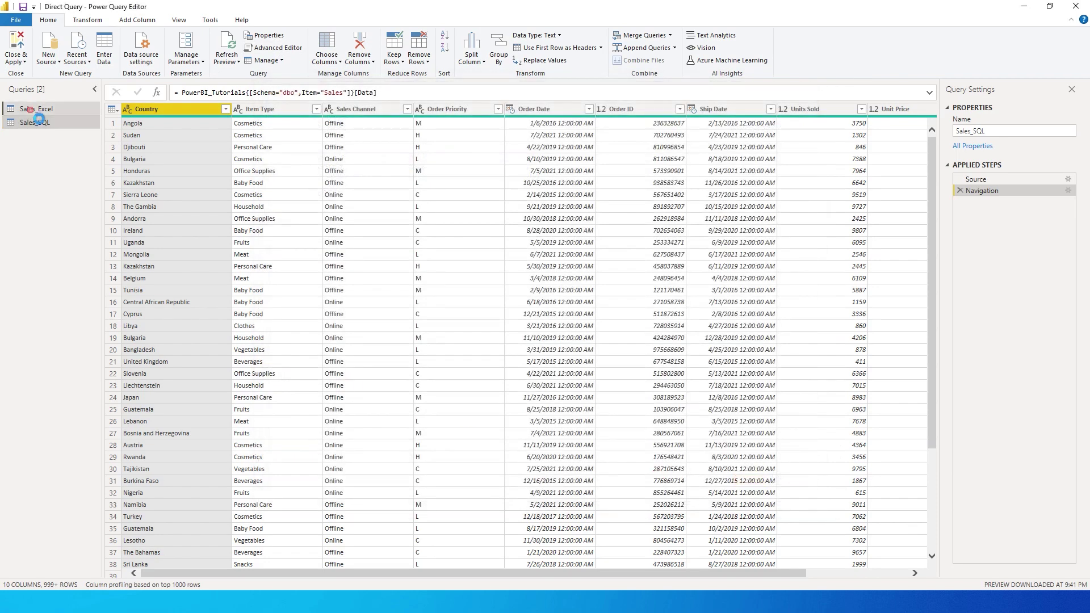
click(278, 48)
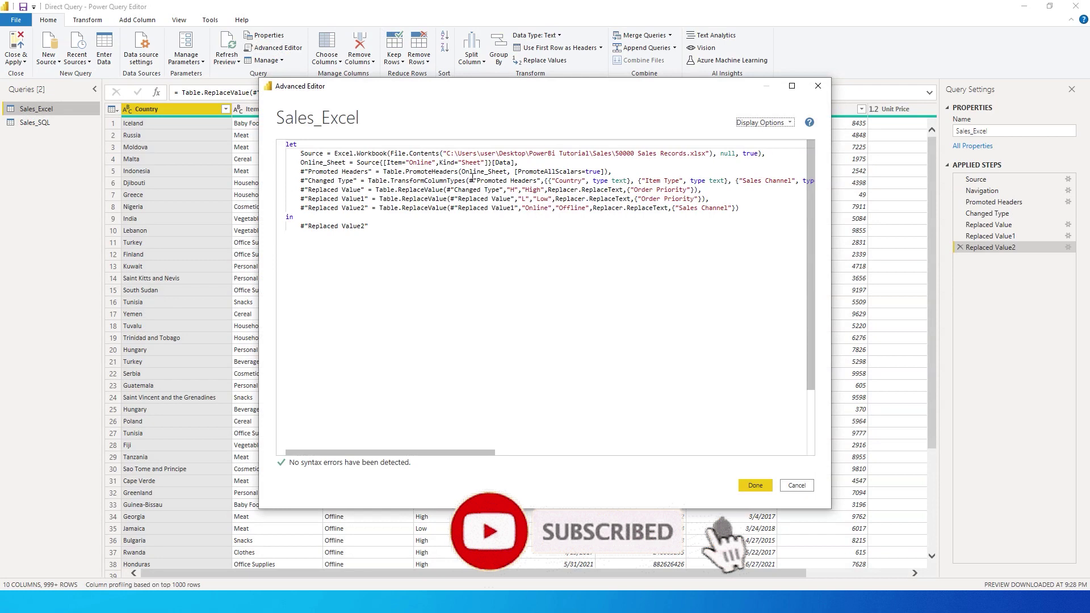
click(306, 190)
key(Return)
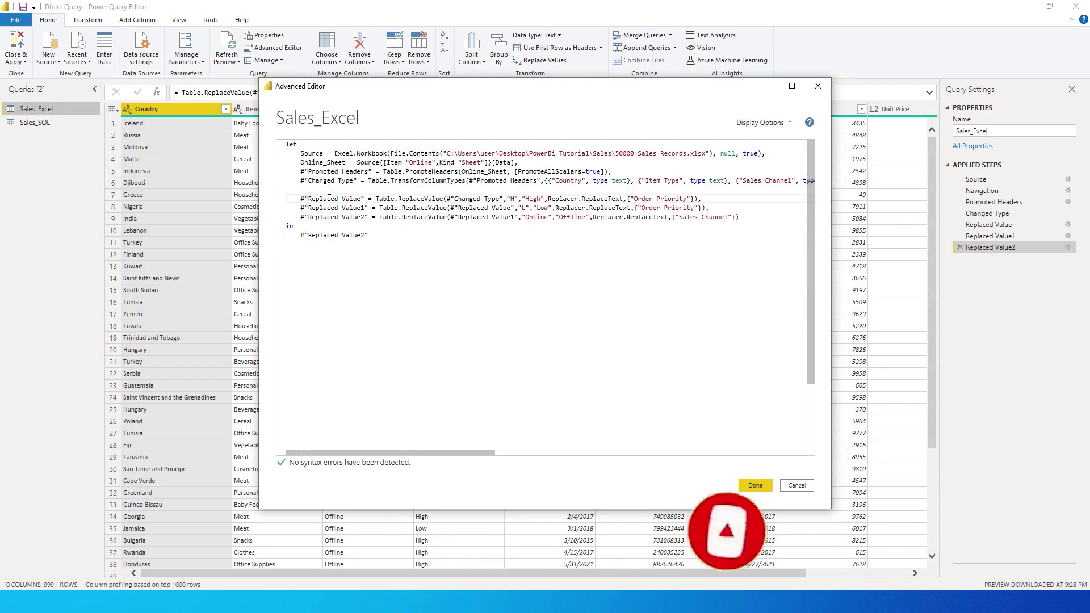
drag(301, 154, 830, 183)
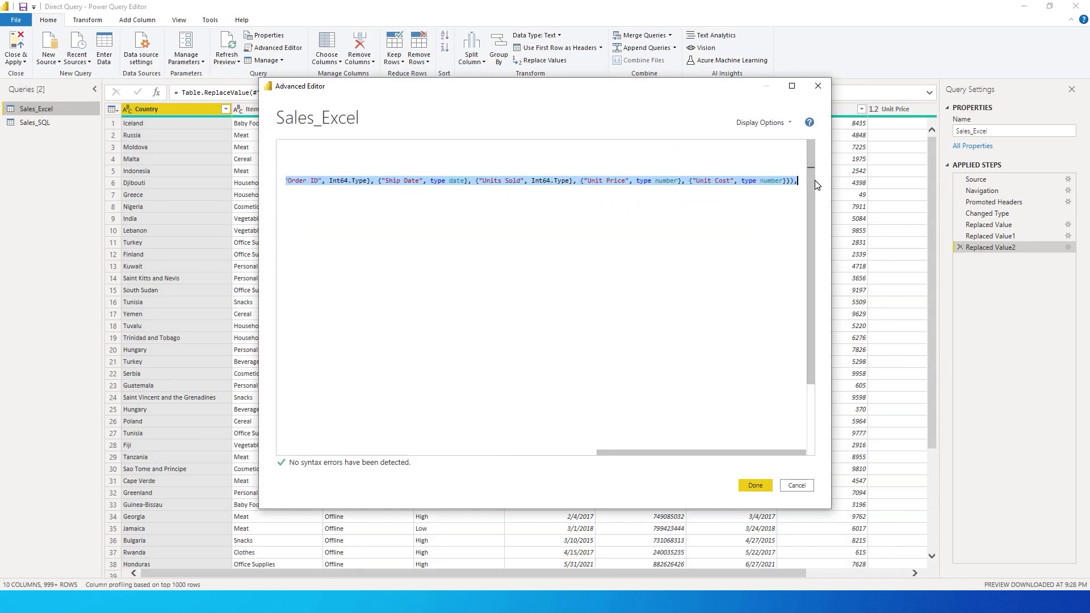
key(Delete)
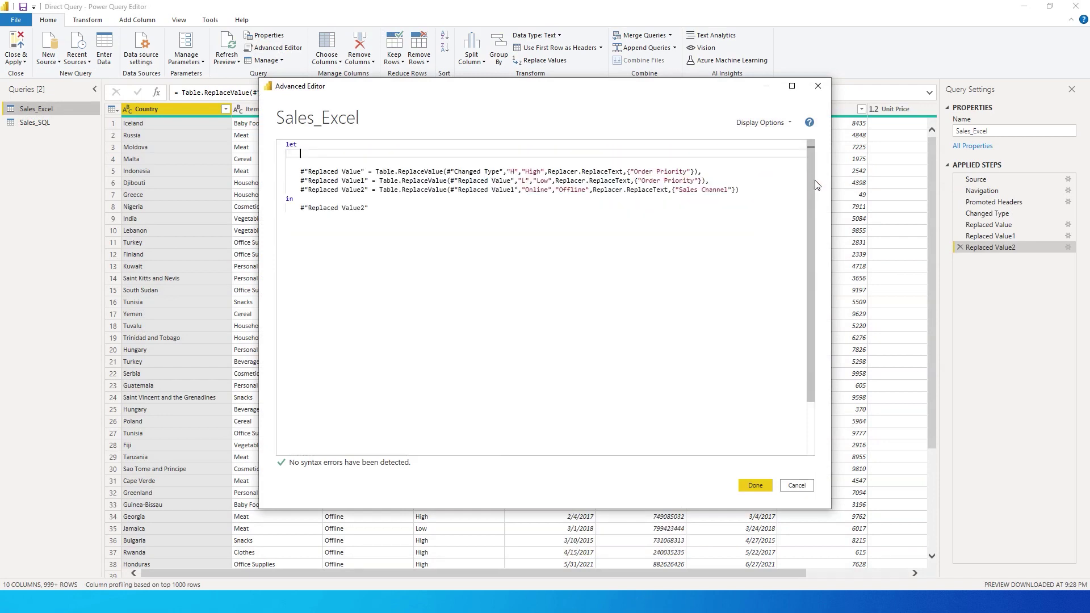
Paste the Sql.Databases source lines, fix indentation, add the comma after dbo_Sales, and apply.
key(ctrl+v)
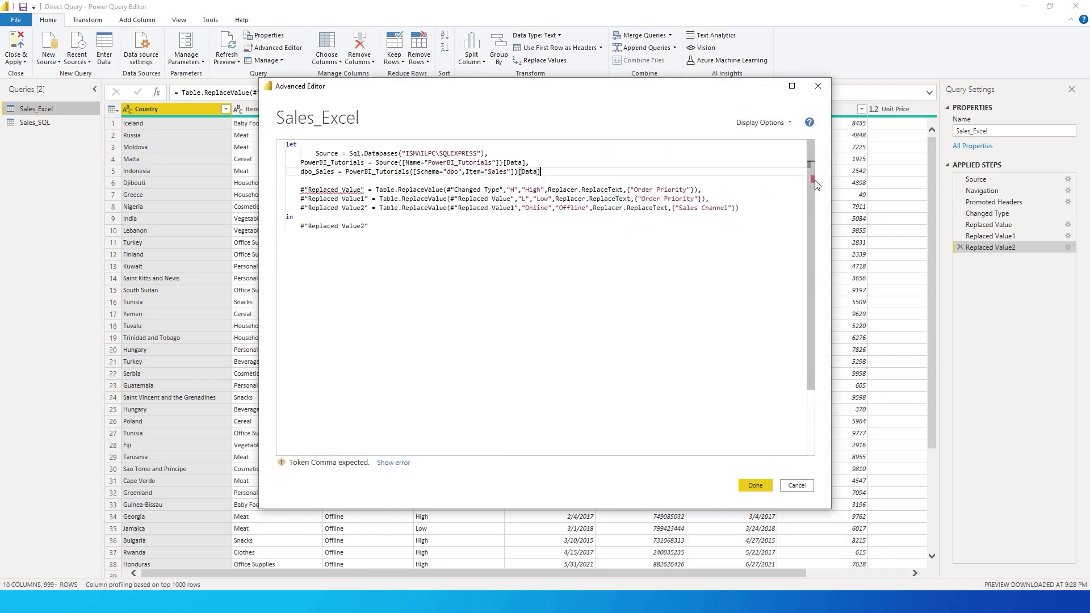
click(316, 154)
key(BackSpace)
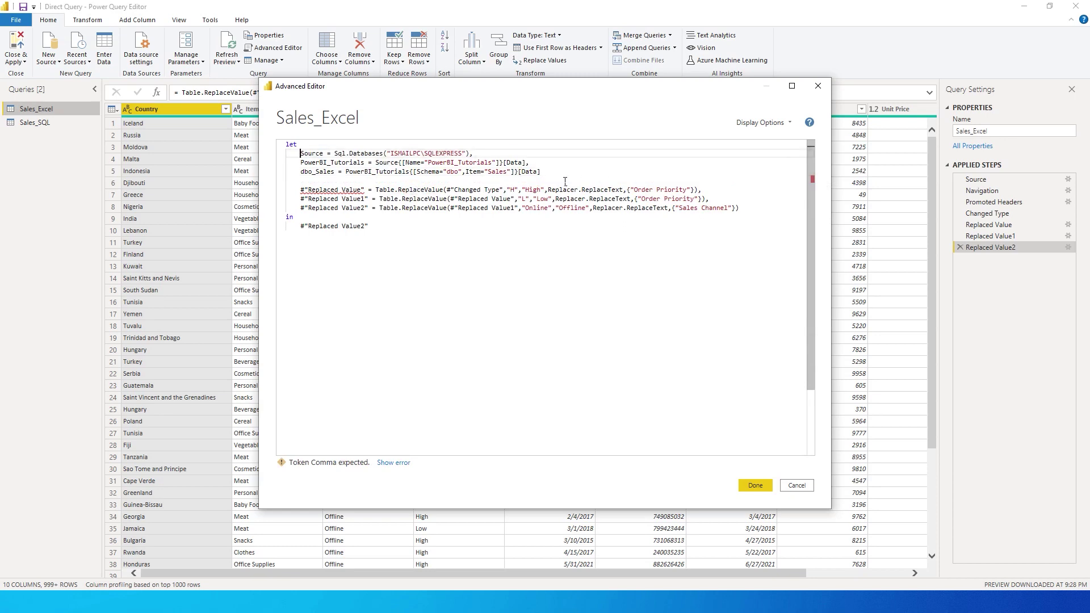
click(563, 172)
text(,)
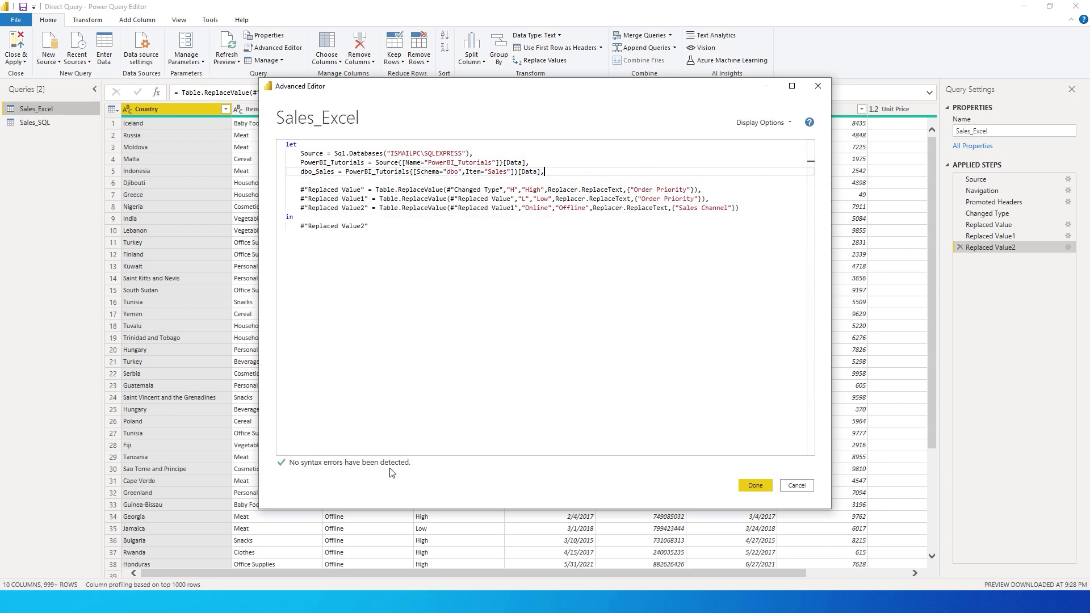
click(760, 489)
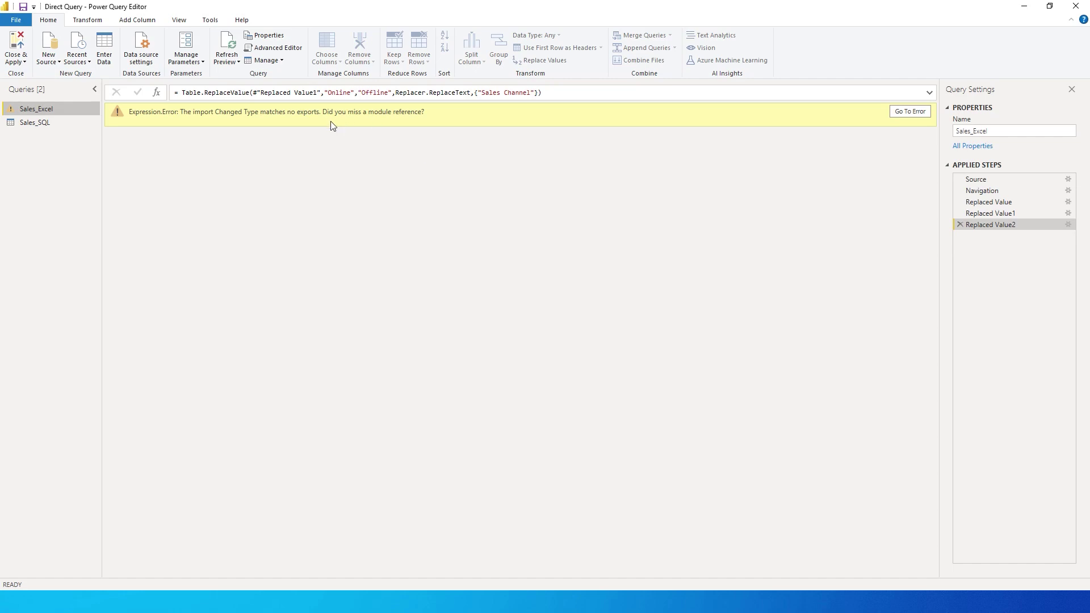
Replace #"Changed Type" with dbo_Sales in the first Table.ReplaceValue step and apply.
click(274, 47)
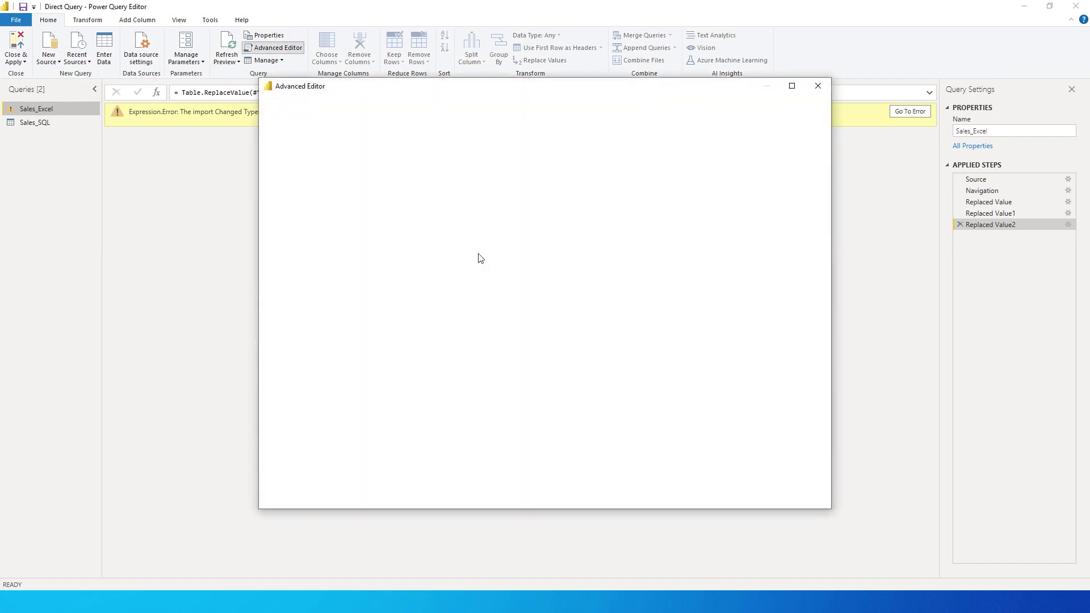
click(331, 199)
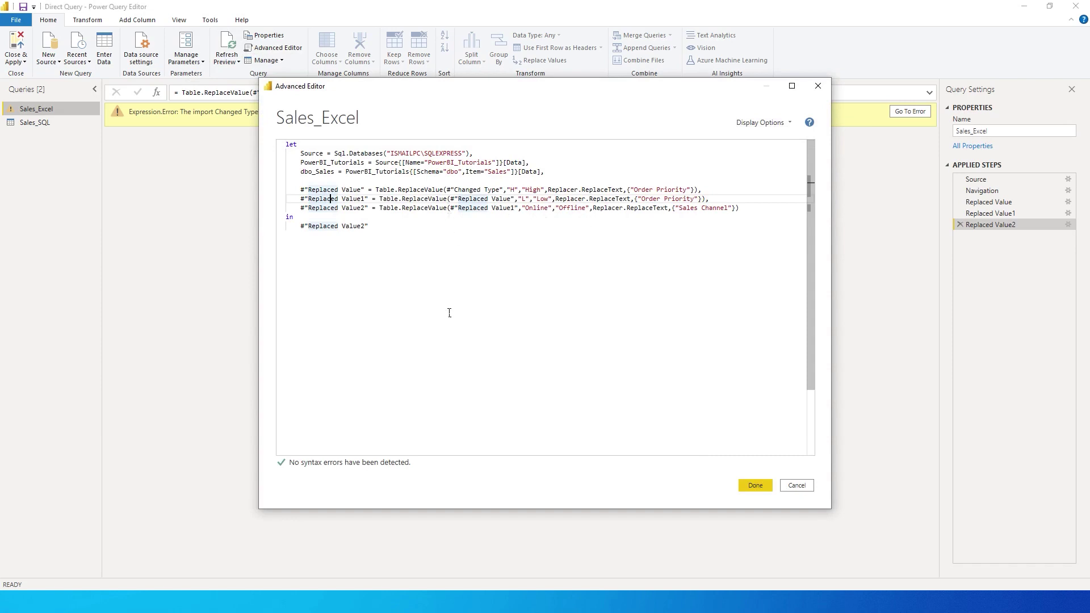
mouse_move(350, 229)
double_click(321, 175)
key(ctrl+c)
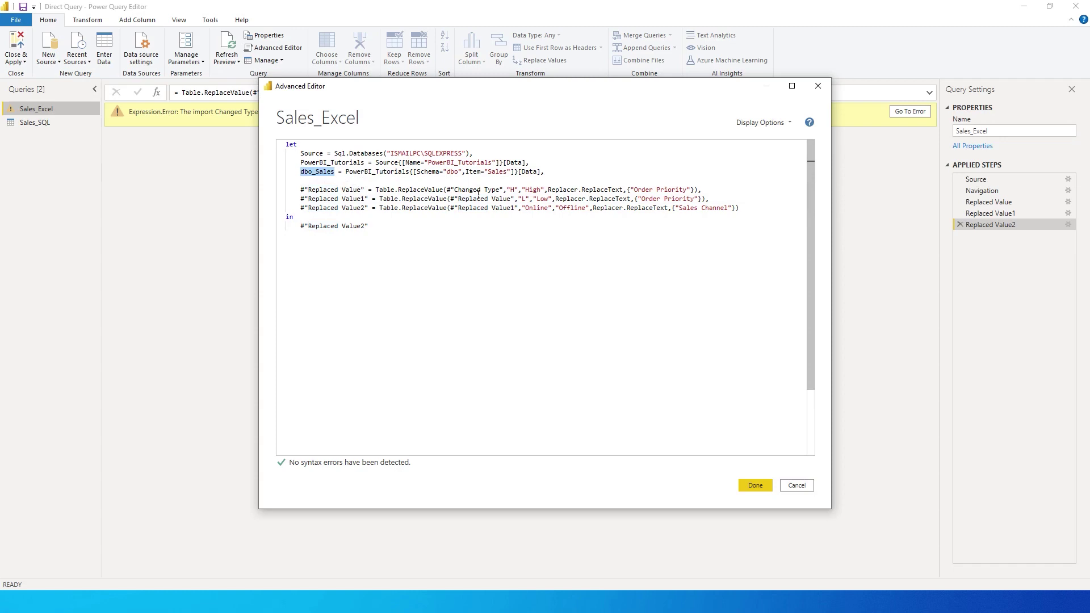
mouse_move(455, 193)
mouse_down()
mouse_move(505, 195)
mouse_move(449, 192)
mouse_up()
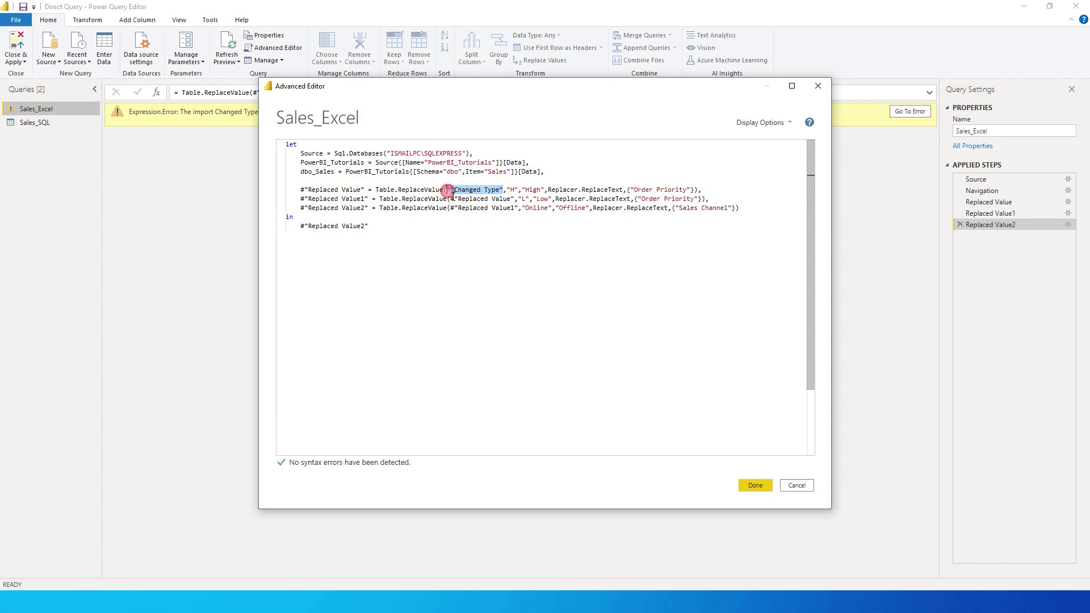
key(ctrl+v)
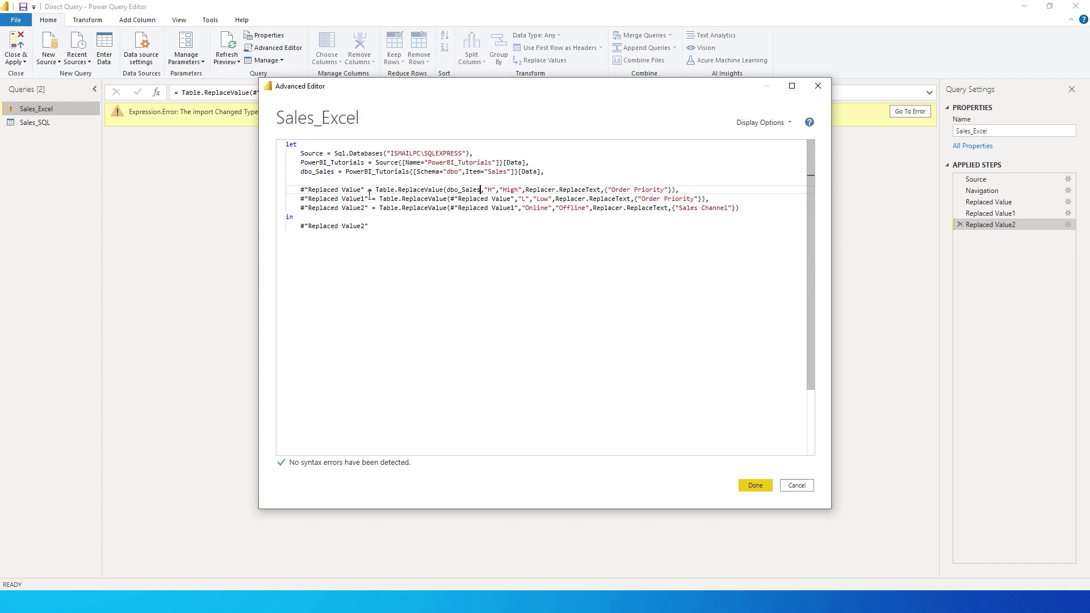
drag(365, 192, 300, 192)
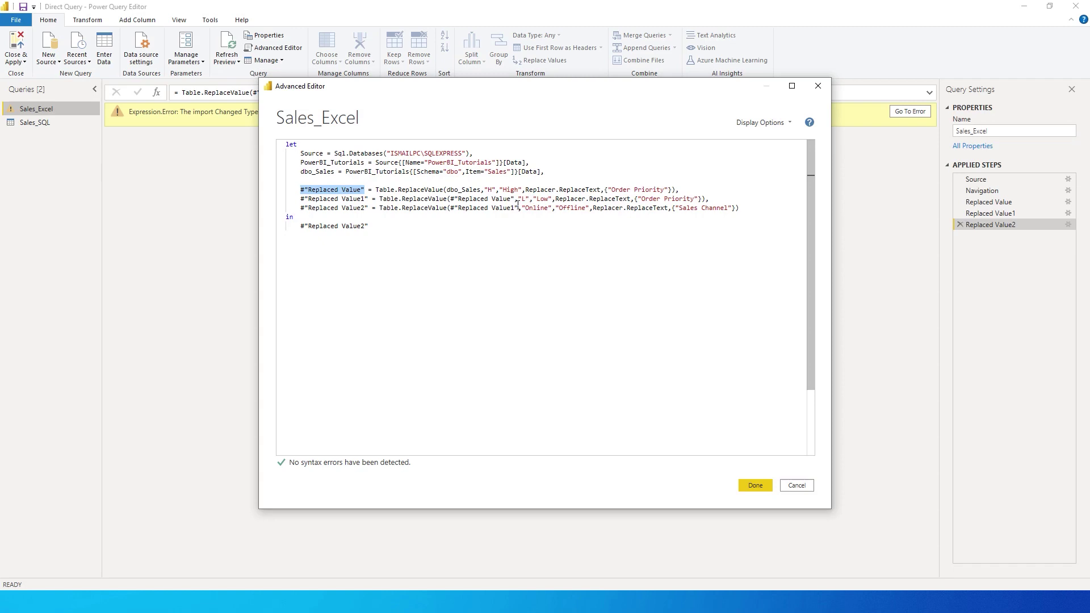
drag(515, 200, 458, 200)
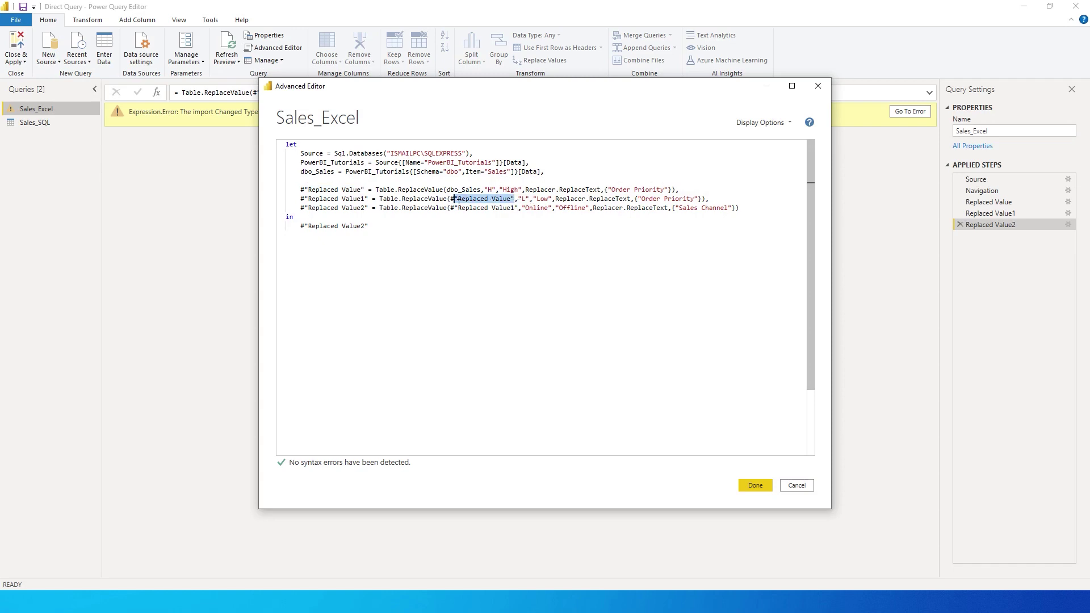
click(451, 199)
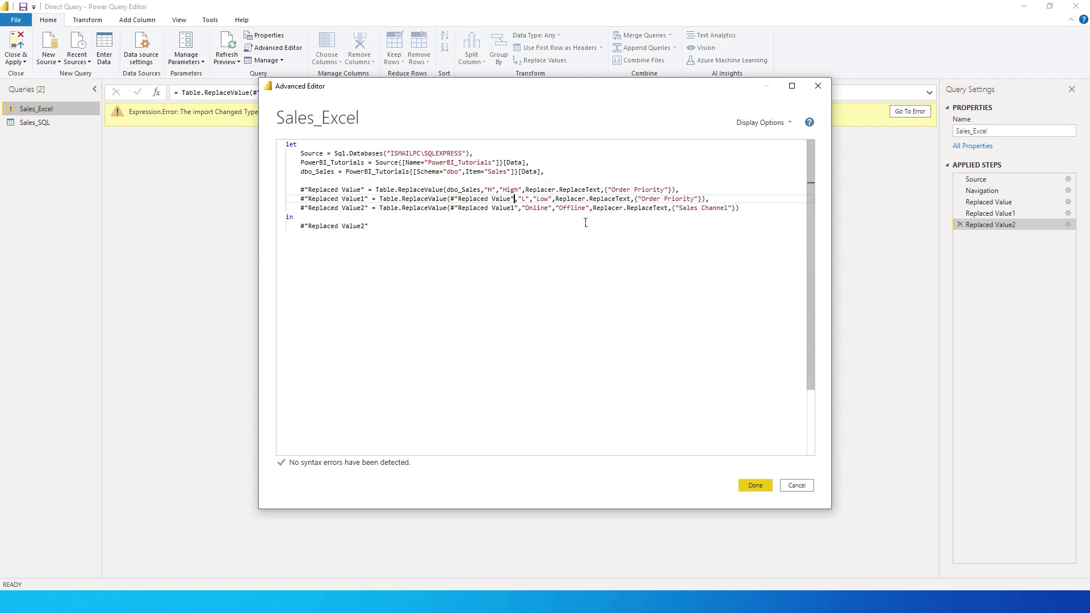
double_click(319, 192)
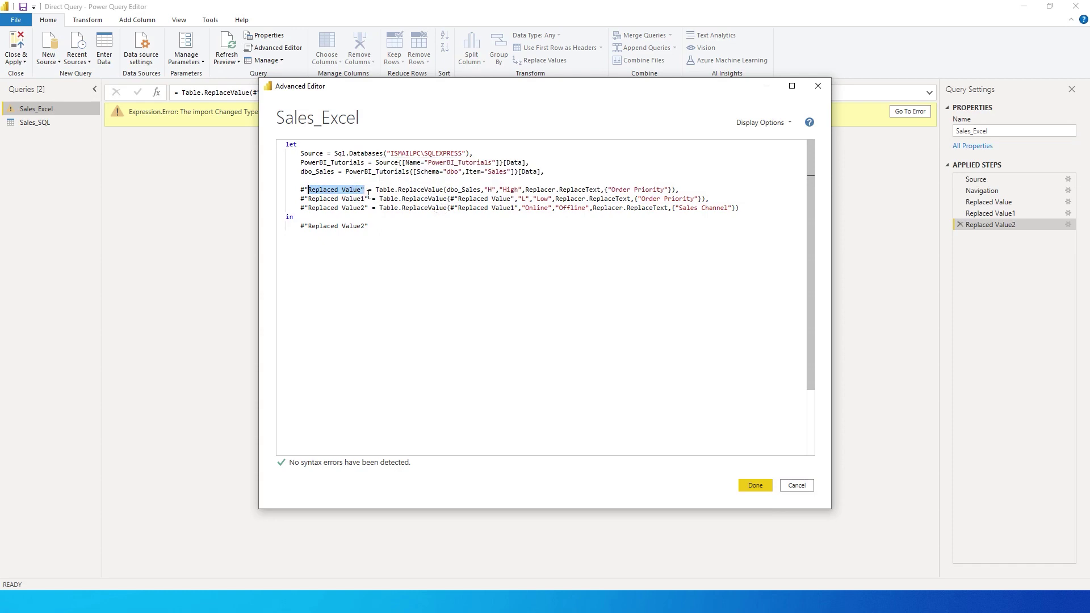
click(520, 217)
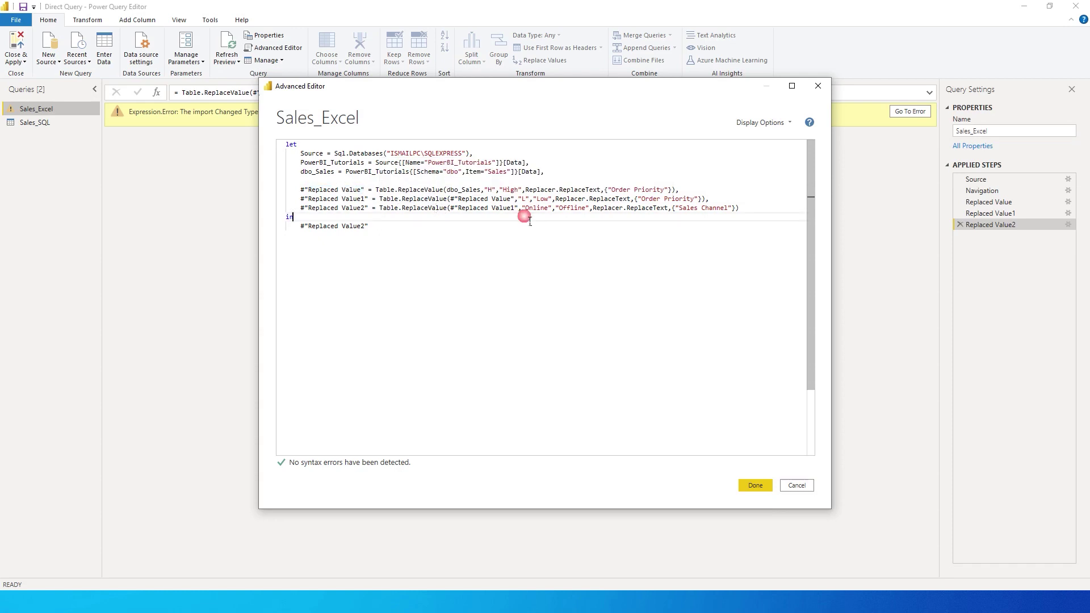
click(754, 487)
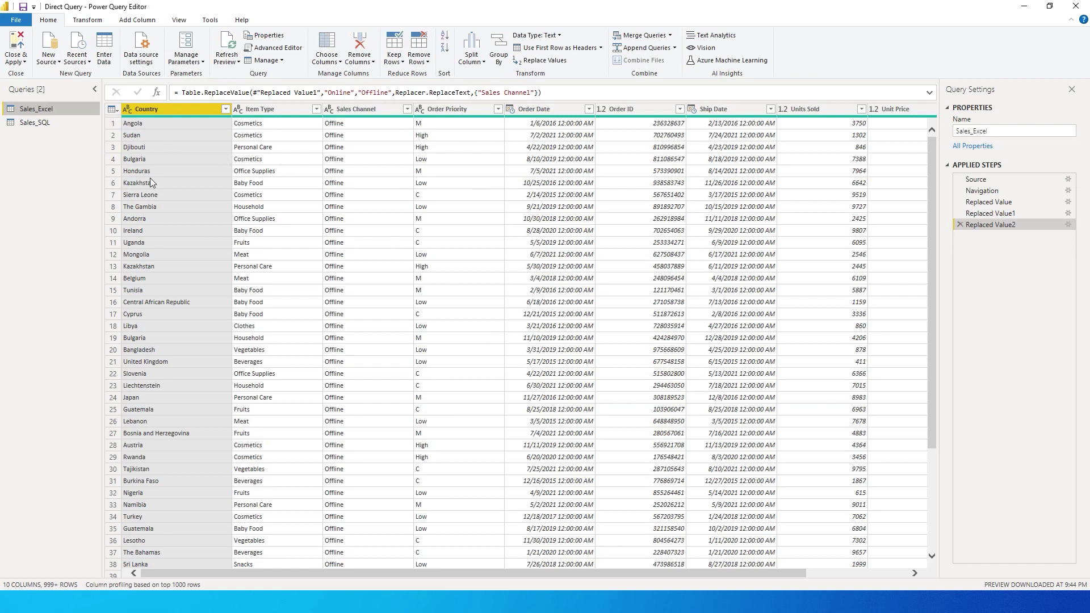
Delete the Sales_SQL query, then apply changes and leave Power Query Editor.
click(48, 125)
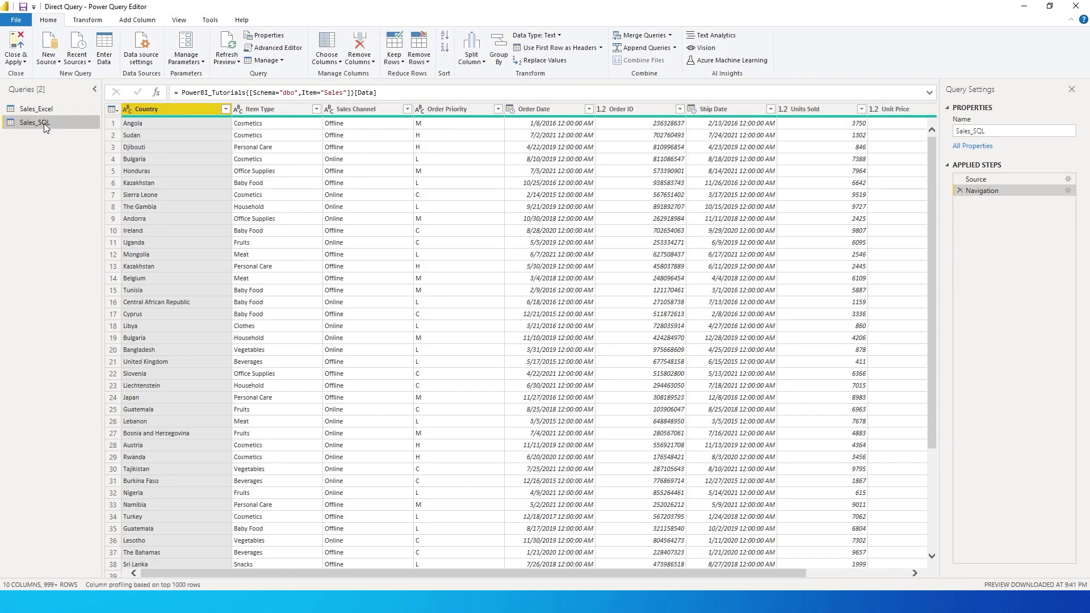
right_click(44, 124)
click(76, 160)
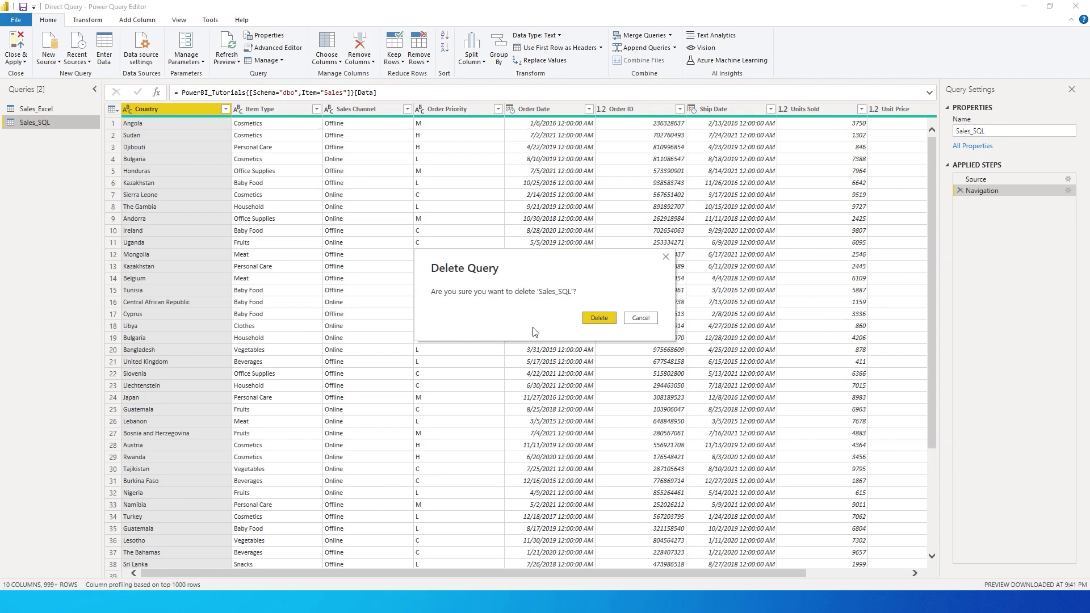
click(597, 321)
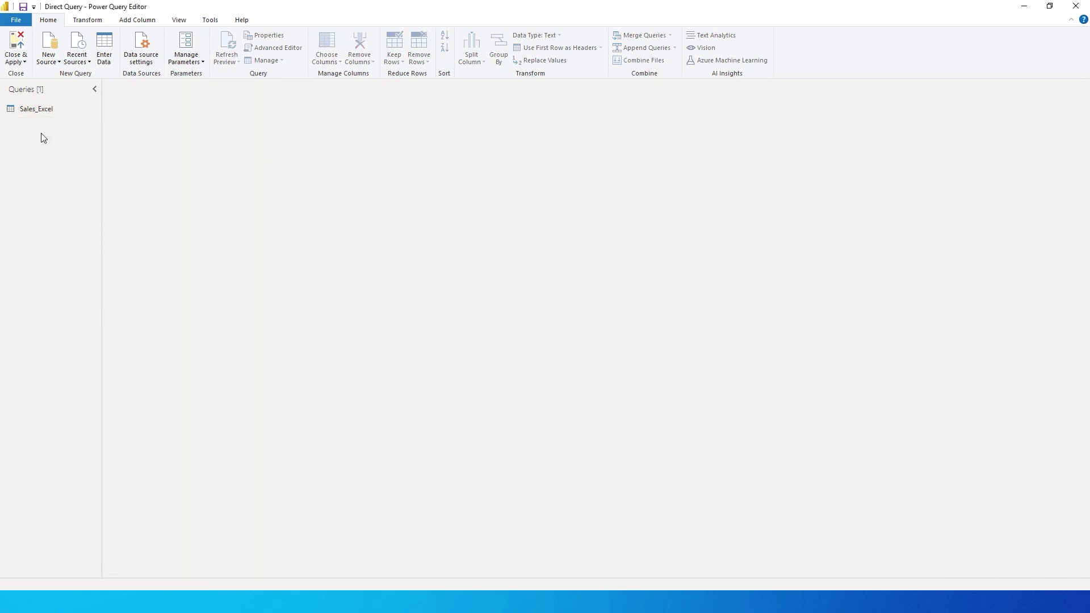
click(20, 67)
click(23, 98)
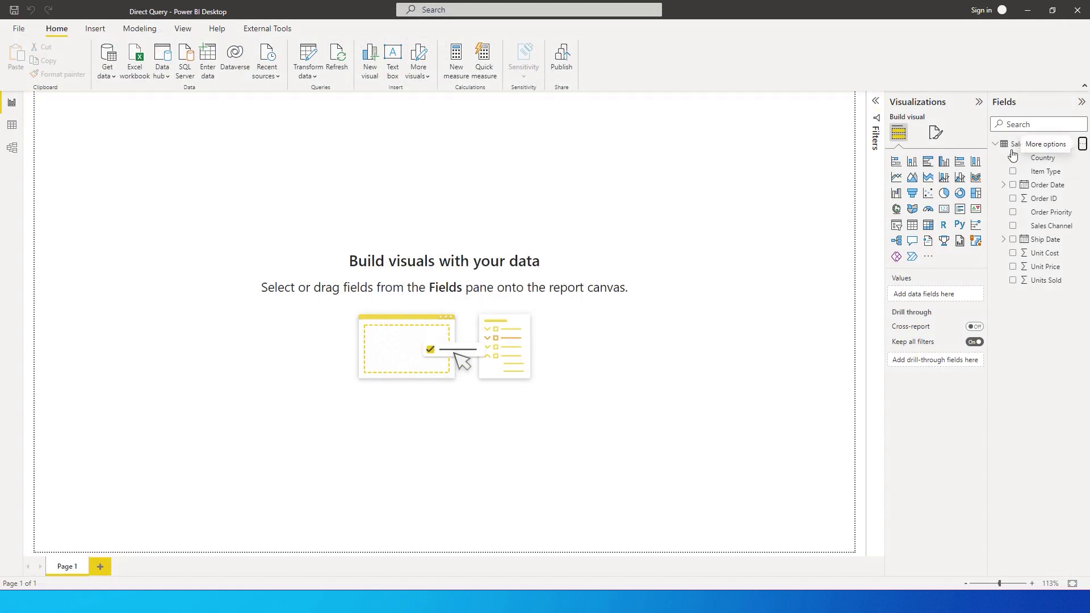
Show the file's data source settings and select the sqlexpress PowerBI_Tutorials SQL Server source.
click(18, 28)
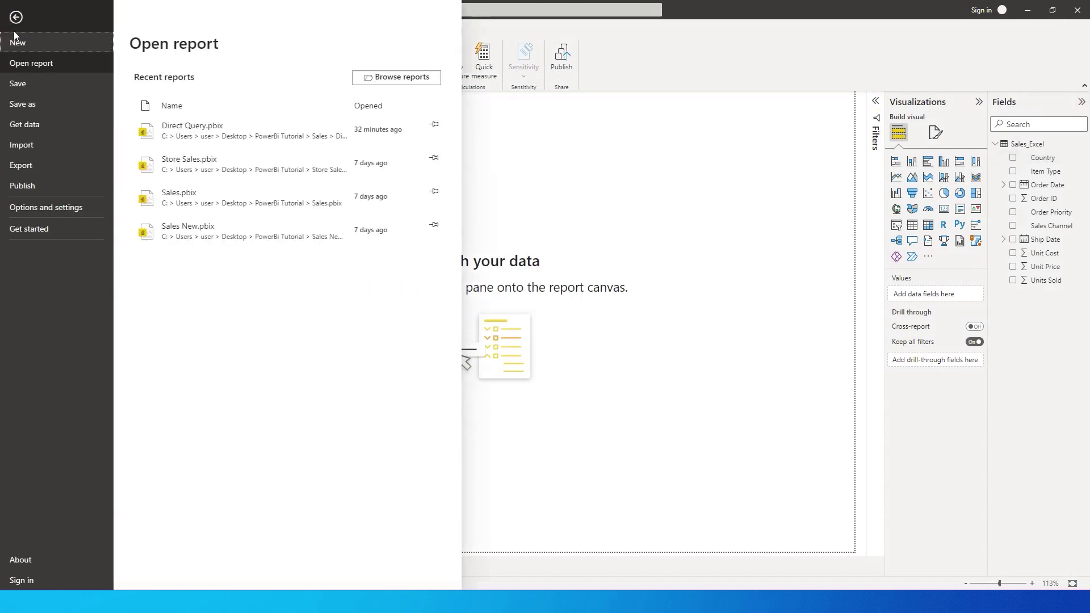
click(49, 208)
click(212, 113)
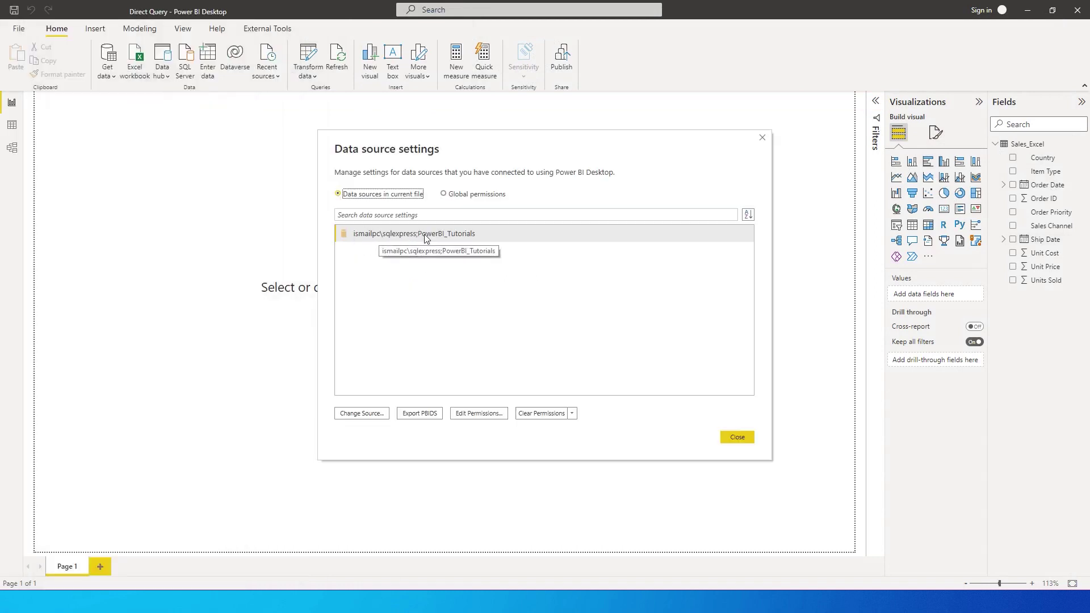
click(379, 239)
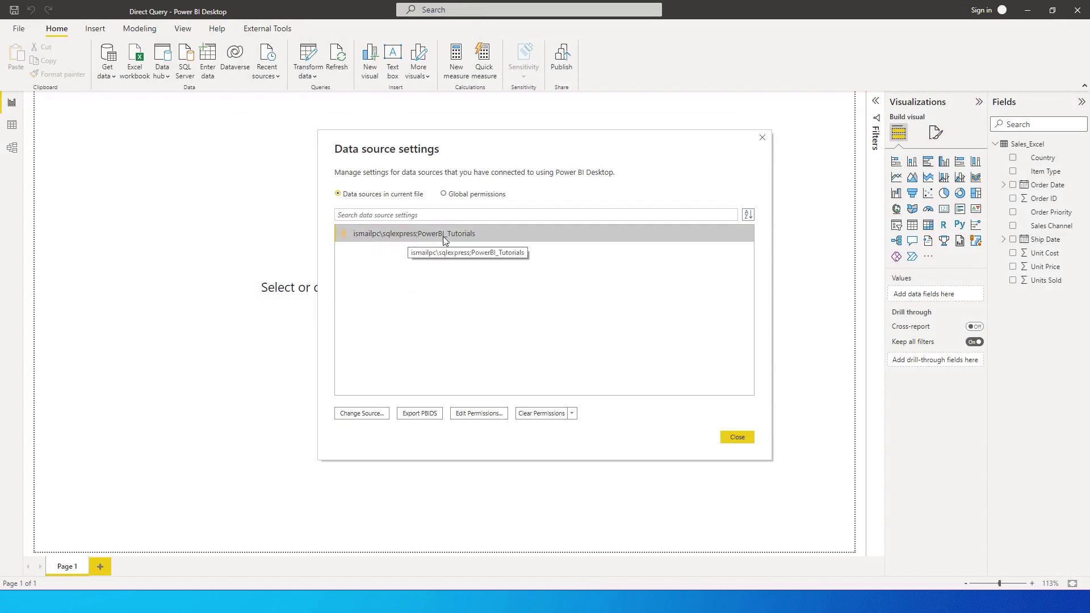